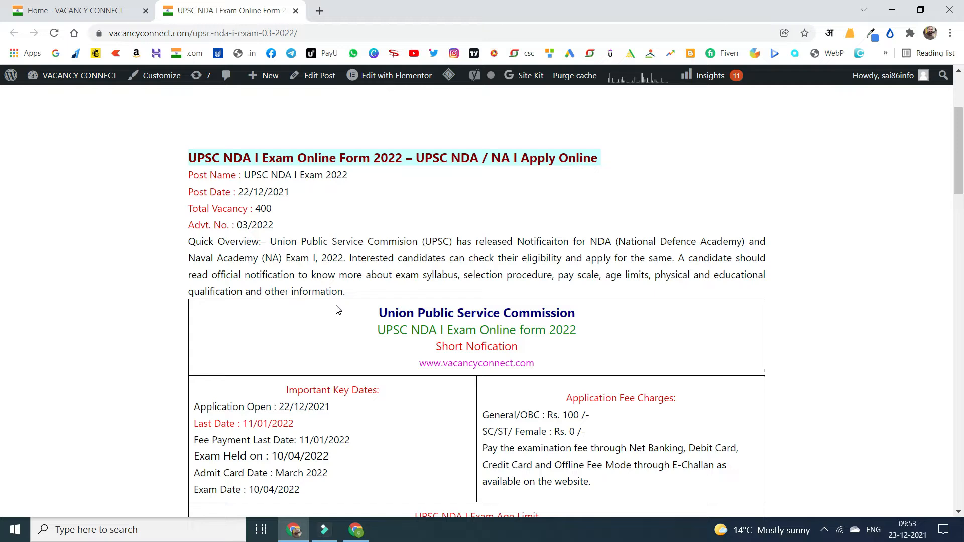
# Browse the Vacancy Connect homepage's Latest Jobs, Sarkari Result and Admit Card lists.
pyautogui.click(100, 10)
pyautogui.scroll(5, 309, 235)
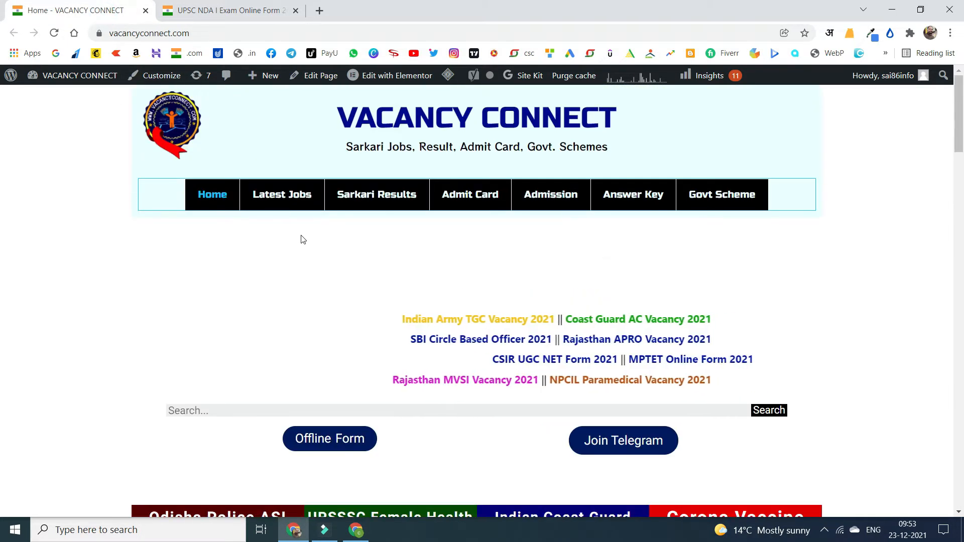
pyautogui.scroll(-7, 301, 237)
pyautogui.scroll(-3, 285, 271)
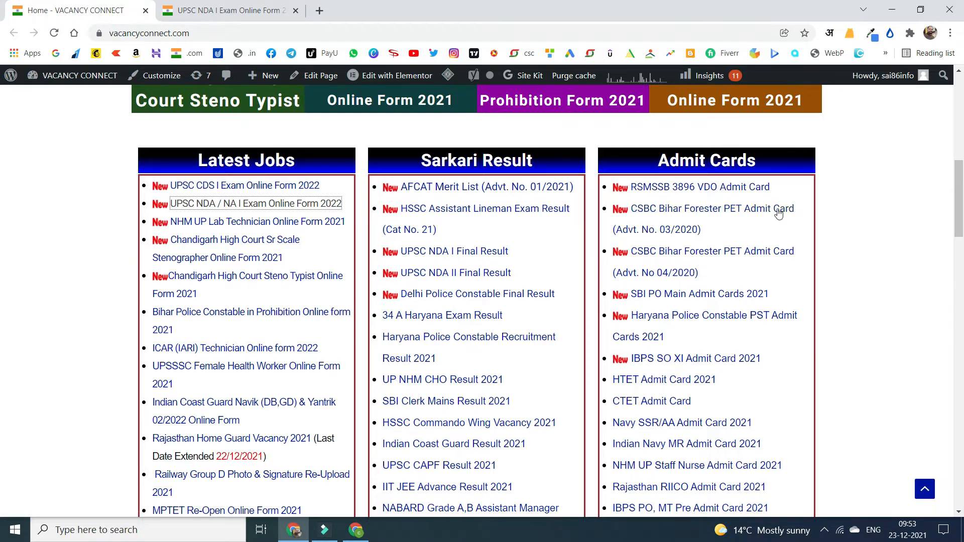
pyautogui.scroll(-13, 750, 213)
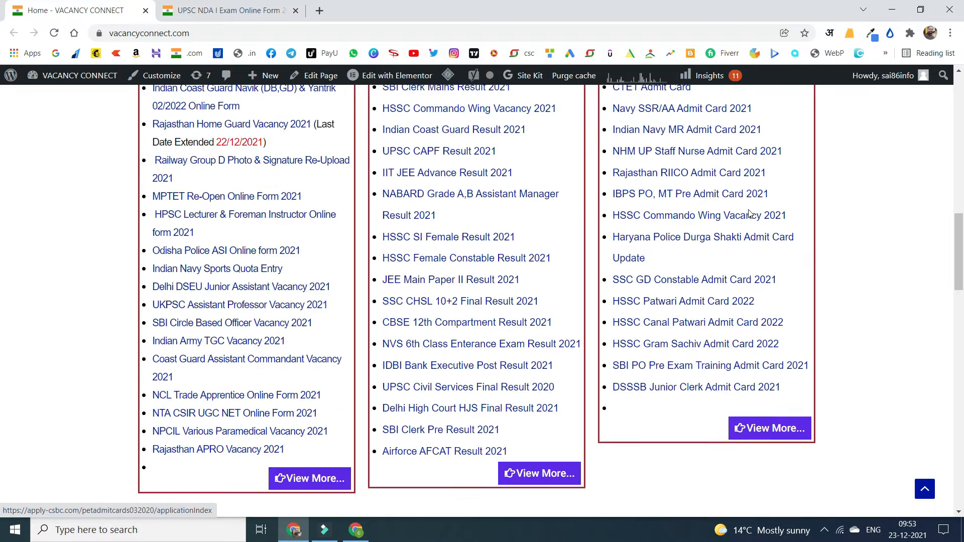
pyautogui.scroll(-10, 748, 214)
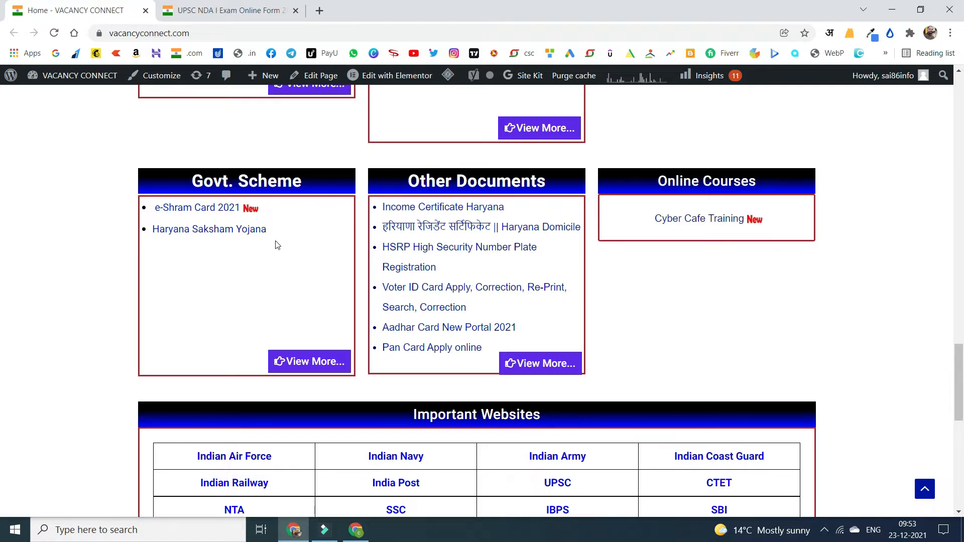
pyautogui.scroll(20, 274, 266)
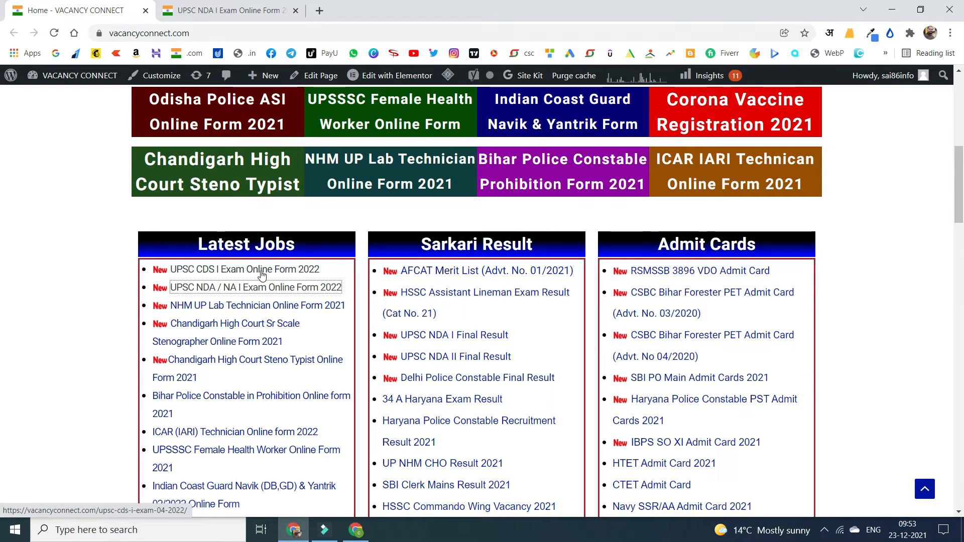
# Return to the NDA article tab and select its heading text.
pyautogui.click(208, 6)
pyautogui.click(189, 157)
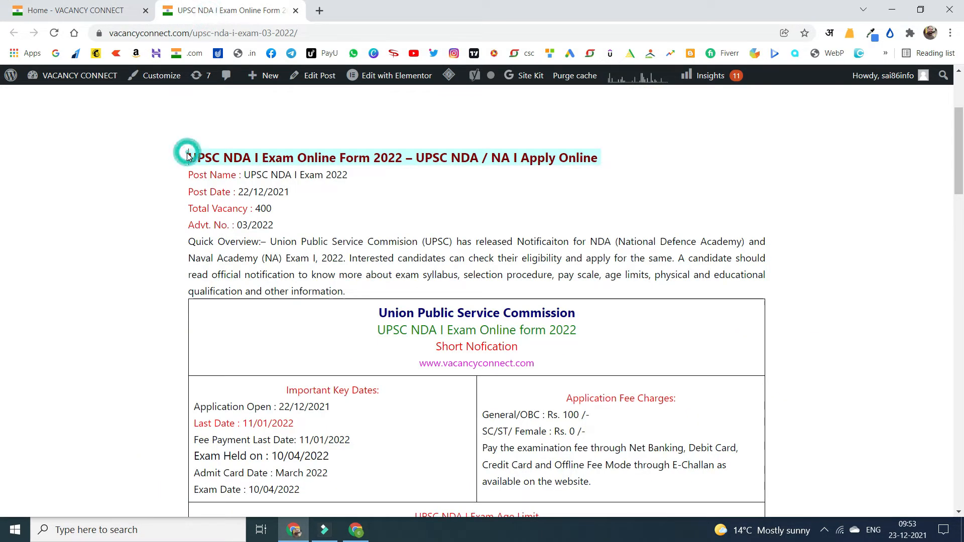
pyautogui.click(188, 158)
pyautogui.moveTo(242, 154); pyautogui.dragTo(402, 157)
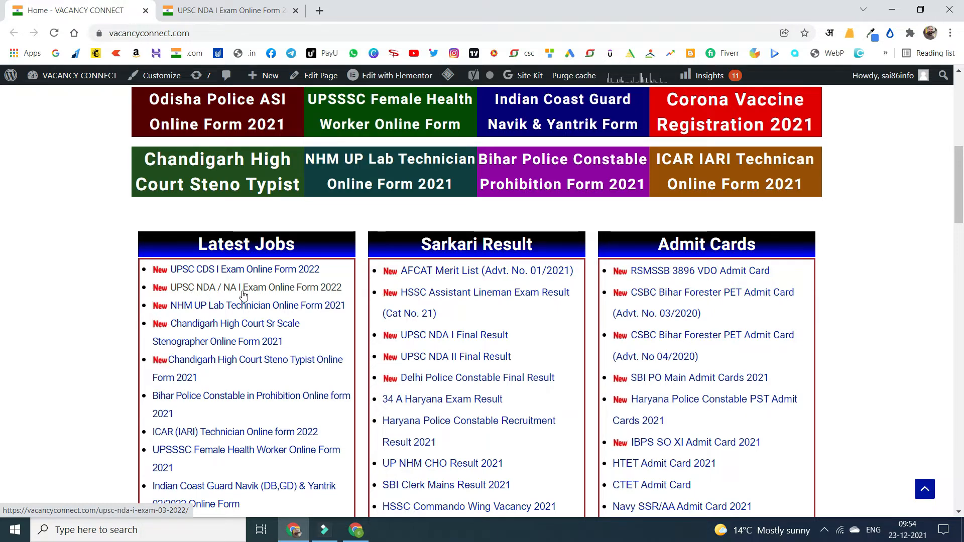
# From the NDA article's Important Links, open the Apply Online link to UPSC Online in a new tab.
pyautogui.click(225, 11)
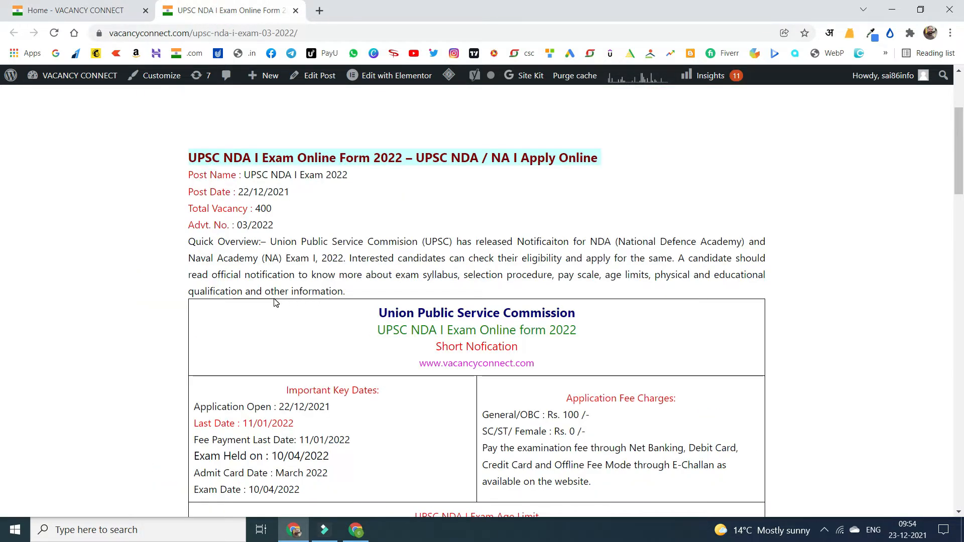
pyautogui.scroll(-2, 277, 305)
pyautogui.scroll(-8, 379, 309)
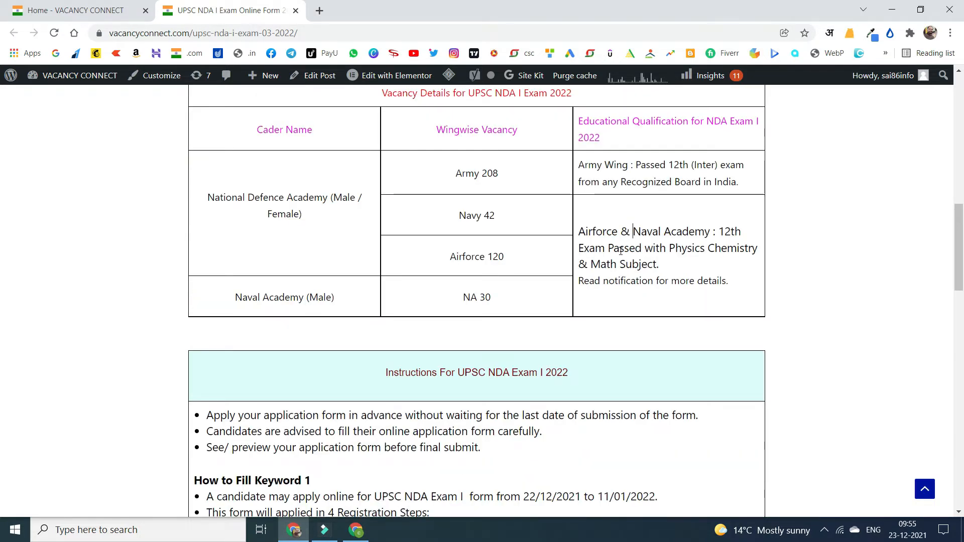
pyautogui.scroll(-11, 621, 251)
pyautogui.scroll(5, 548, 260)
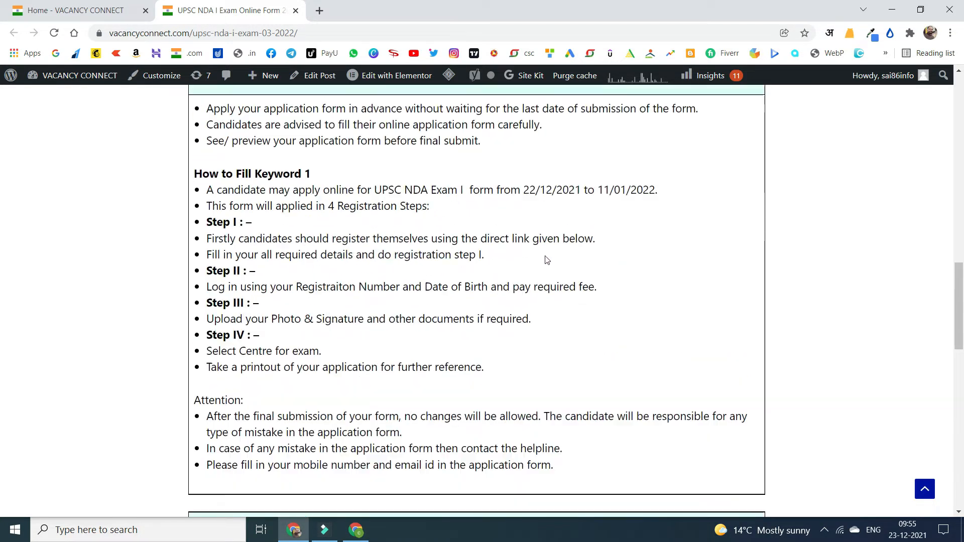
pyautogui.scroll(1, 548, 260)
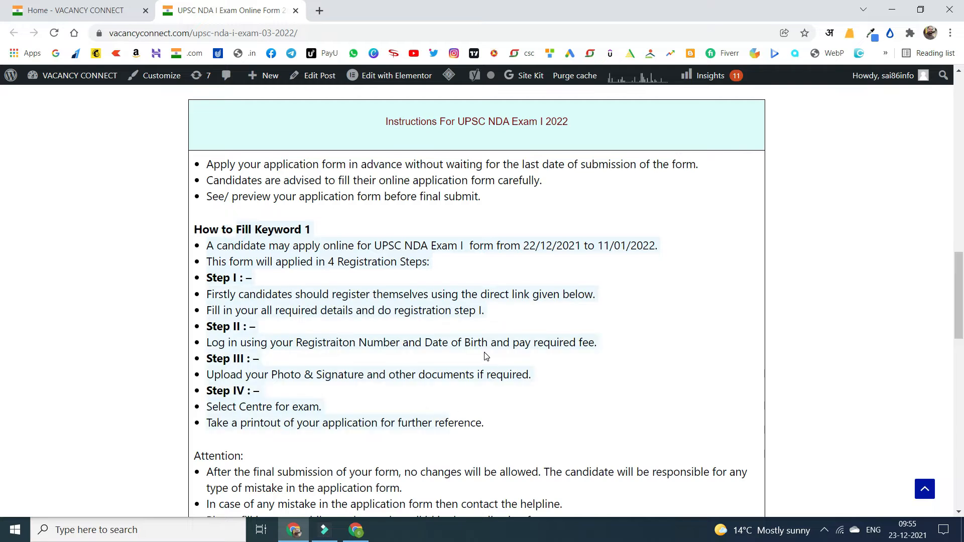
pyautogui.scroll(-7, 487, 349)
pyautogui.scroll(-3, 486, 348)
pyautogui.scroll(2, 487, 348)
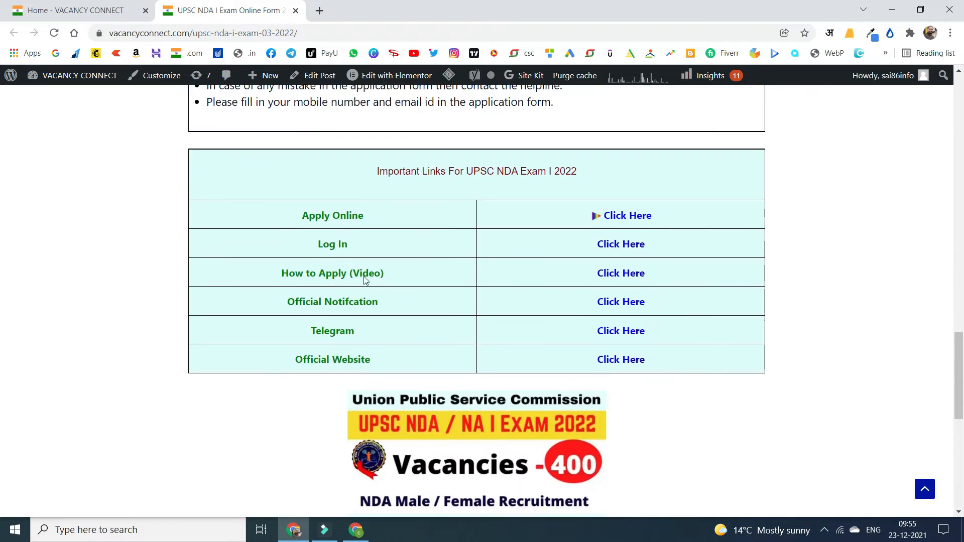
pyautogui.click(624, 218)
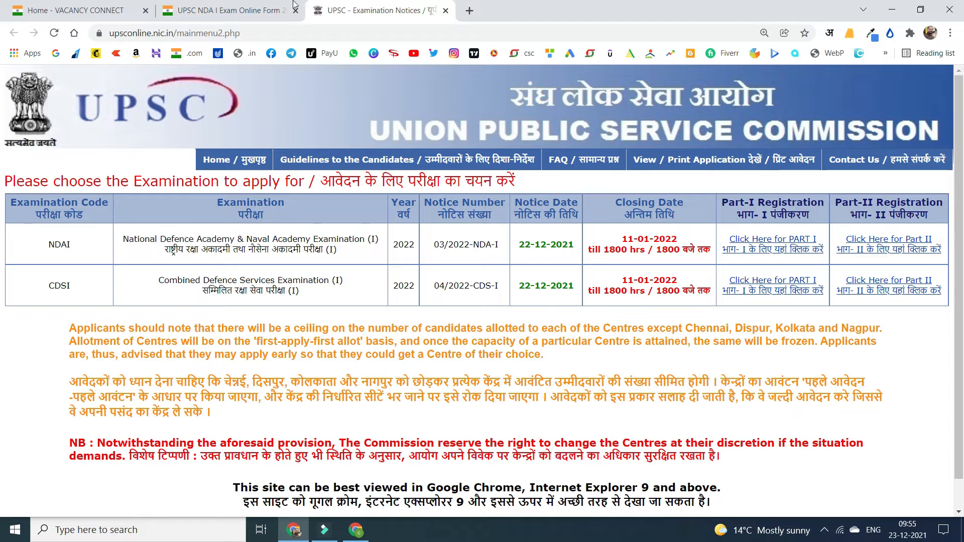
# Open the official NDA I 2022 notification PDF from the article and skim it.
pyautogui.click(294, 2)
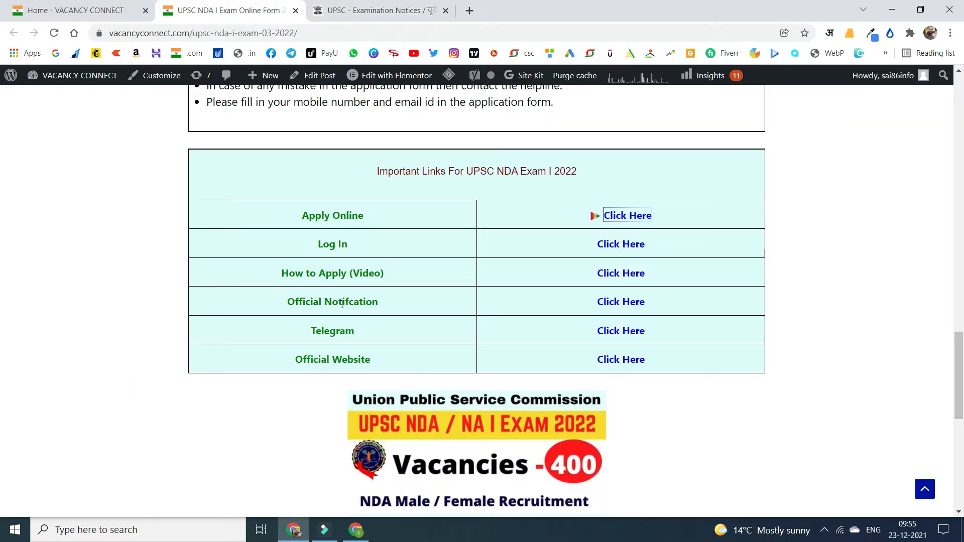
pyautogui.click(622, 302)
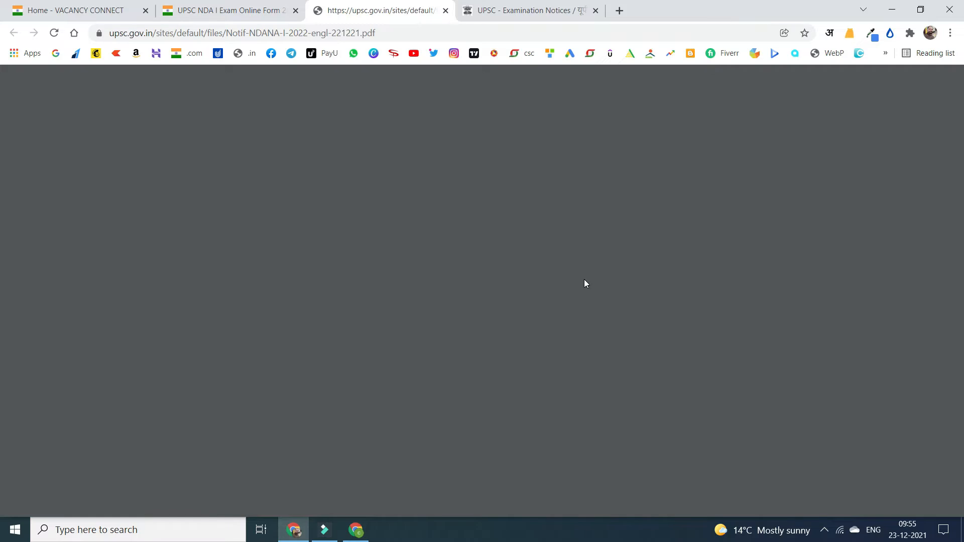
pyautogui.scroll(-5, 469, 238)
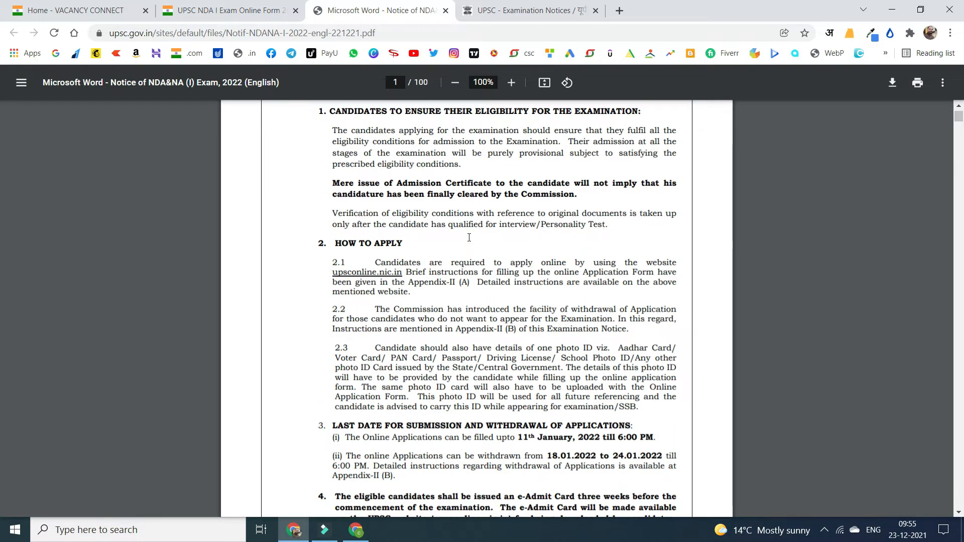
pyautogui.scroll(-12, 469, 238)
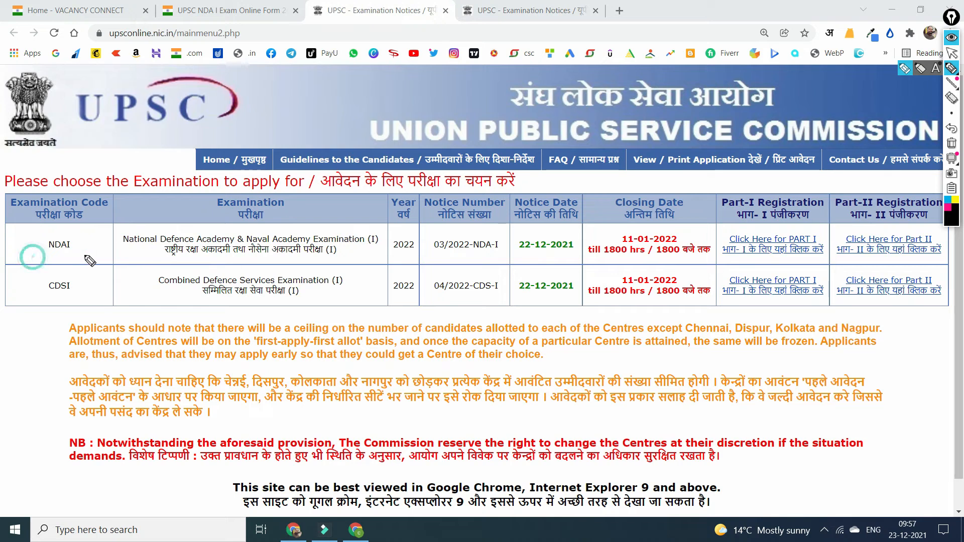
pyautogui.moveTo(32, 257); pyautogui.dragTo(100, 256)
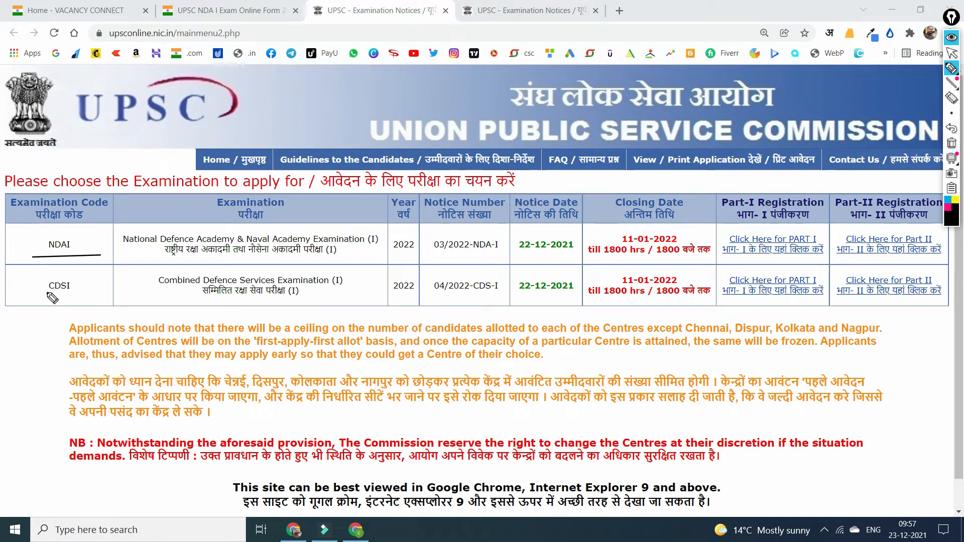
# Mark the CDSI code and the NDAI row's notice date, closing time and Part I/II entries, then clear the marks.
pyautogui.moveTo(32, 301); pyautogui.dragTo(90, 301)
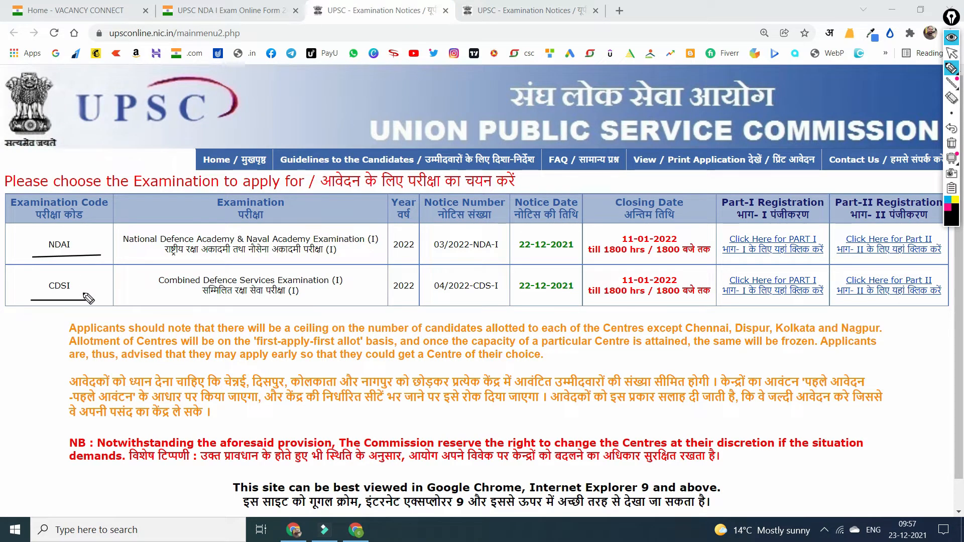
pyautogui.moveTo(515, 257); pyautogui.dragTo(597, 256)
pyautogui.moveTo(602, 258); pyautogui.dragTo(688, 260)
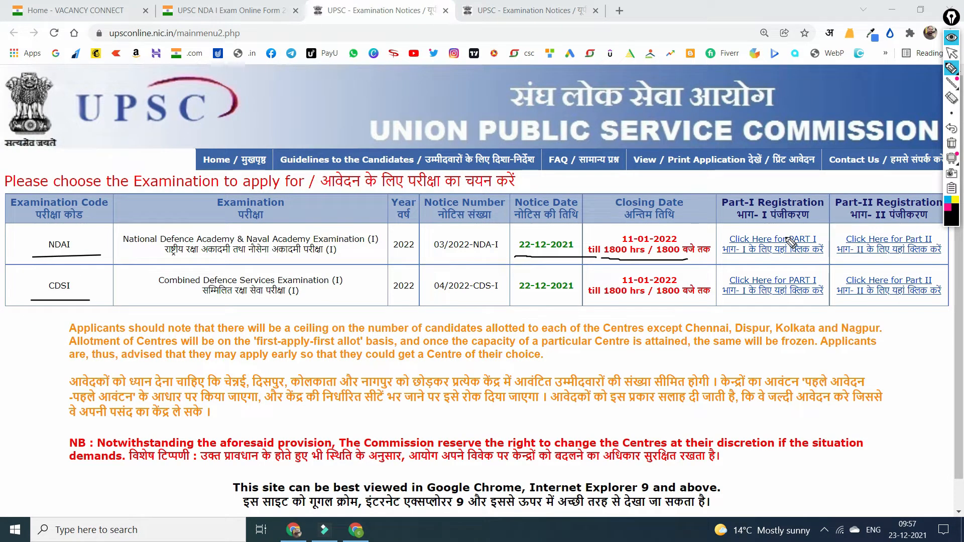
pyautogui.moveTo(780, 246); pyautogui.dragTo(799, 226)
pyautogui.moveTo(865, 234); pyautogui.dragTo(918, 229)
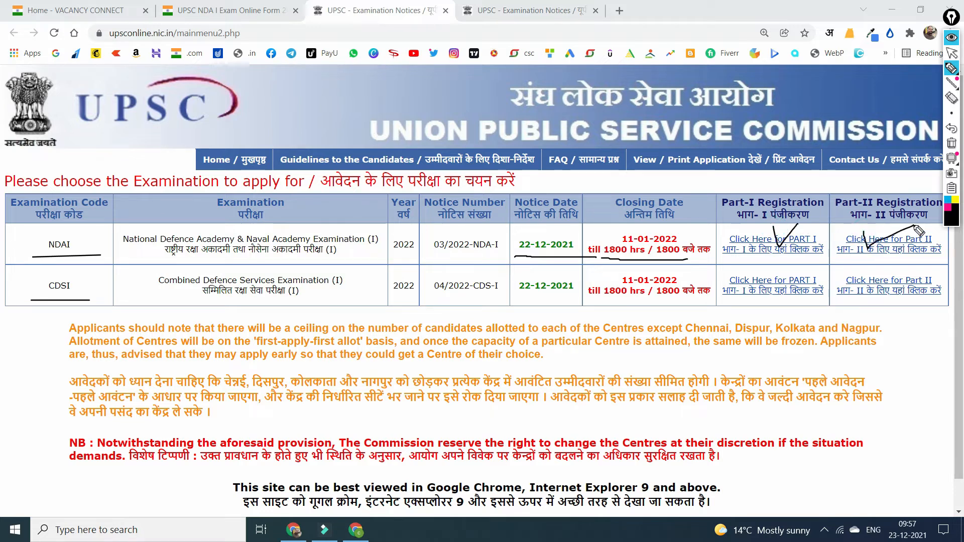
pyautogui.click(945, 143)
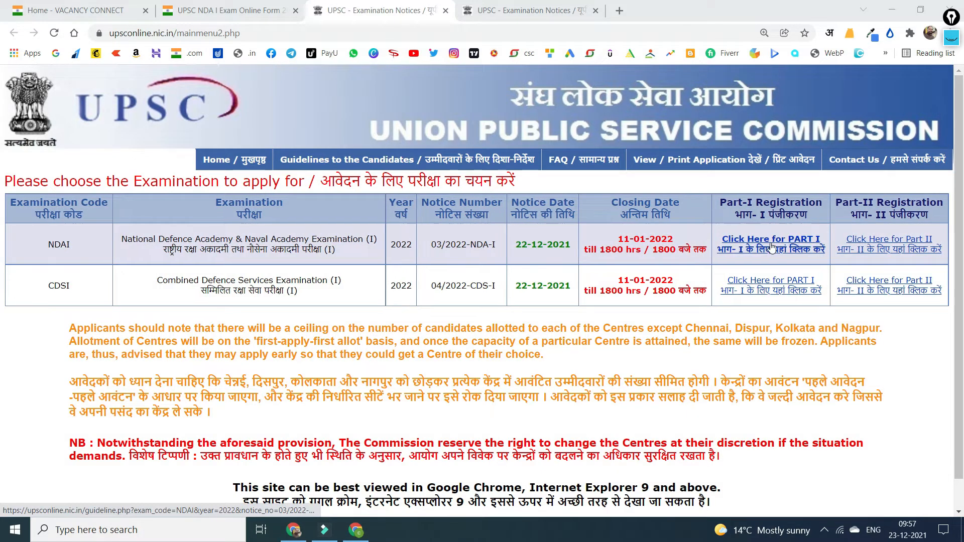
# Open the NDAI Part I instructions, read through them and accept with Yes.
pyautogui.click(767, 252)
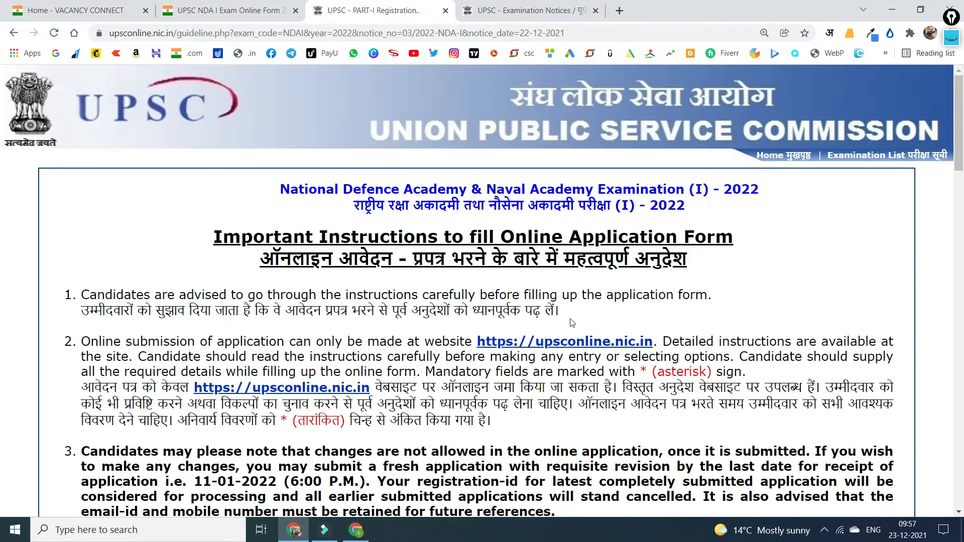
pyautogui.scroll(-20, 551, 266)
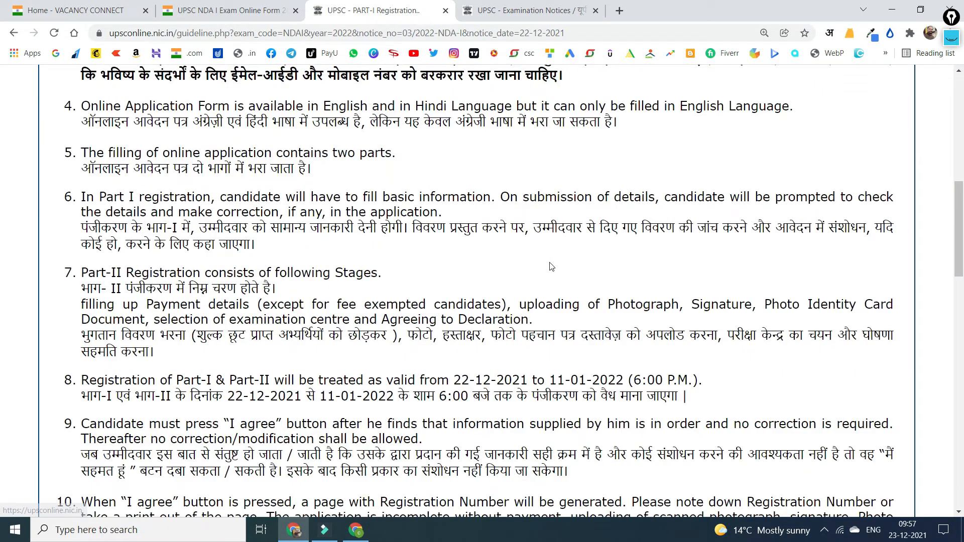
pyautogui.scroll(-10, 551, 266)
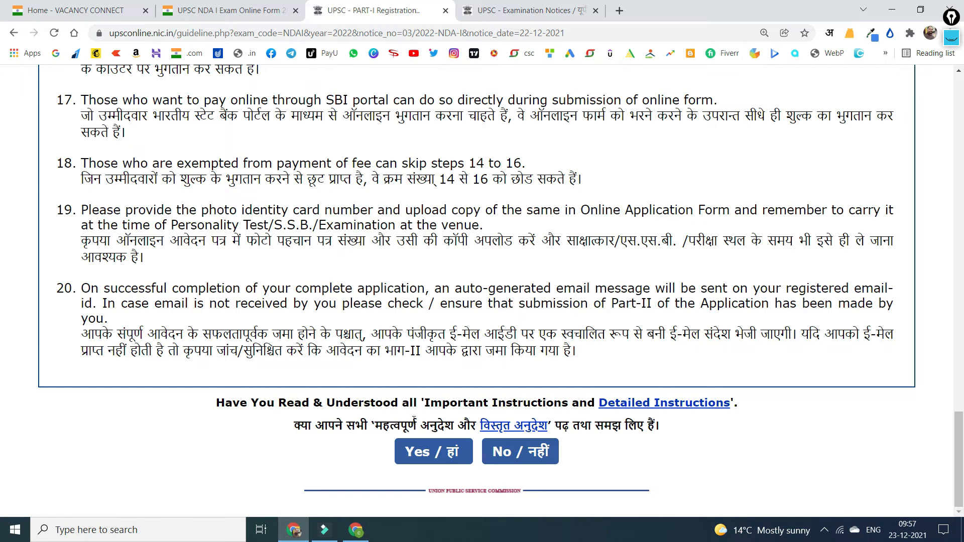
pyautogui.click(452, 451)
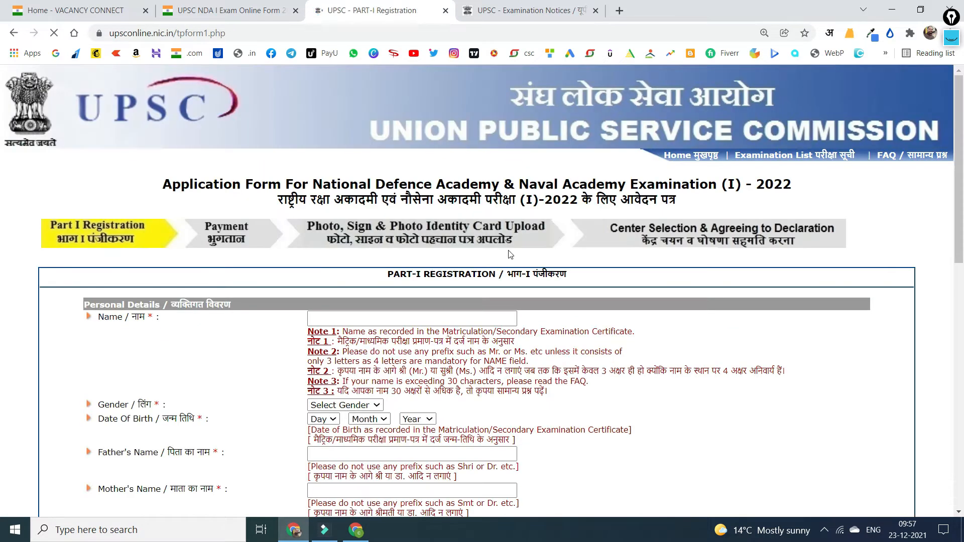
pyautogui.moveTo(46, 255)
pyautogui.mouseDown()
pyautogui.moveTo(208, 258)
pyautogui.moveTo(197, 263)
pyautogui.mouseUp()
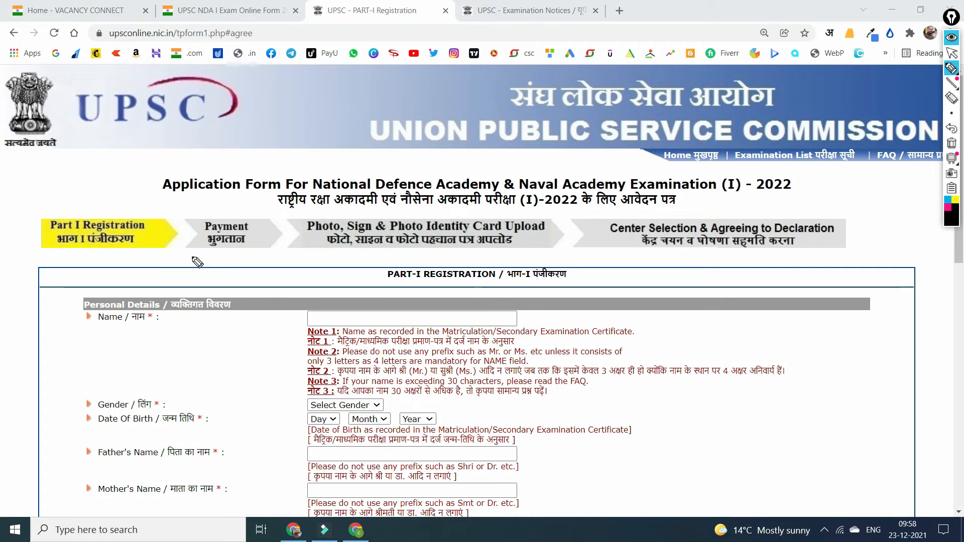
pyautogui.moveTo(35, 251); pyautogui.dragTo(137, 251)
pyautogui.moveTo(200, 251); pyautogui.dragTo(242, 253)
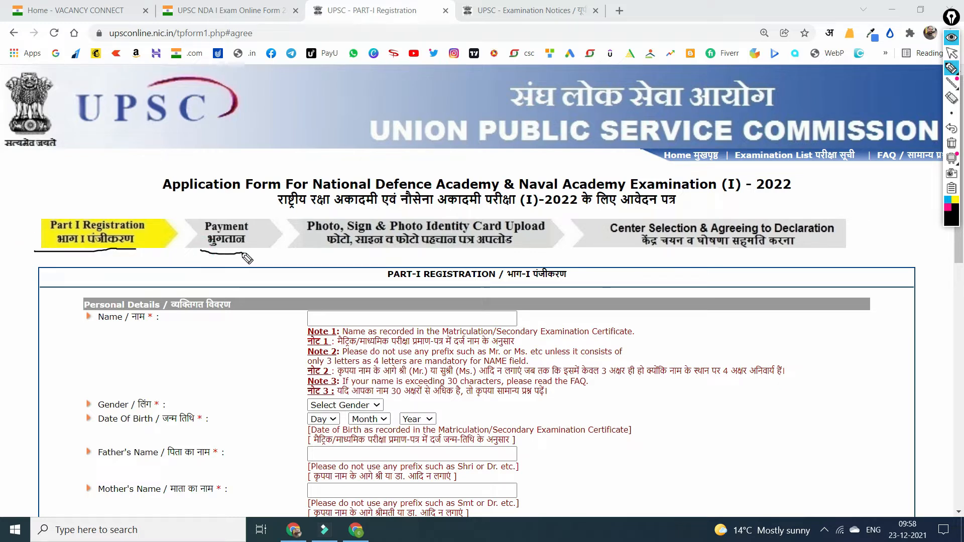
pyautogui.moveTo(309, 248); pyautogui.dragTo(508, 248)
pyautogui.moveTo(620, 244); pyautogui.dragTo(736, 243)
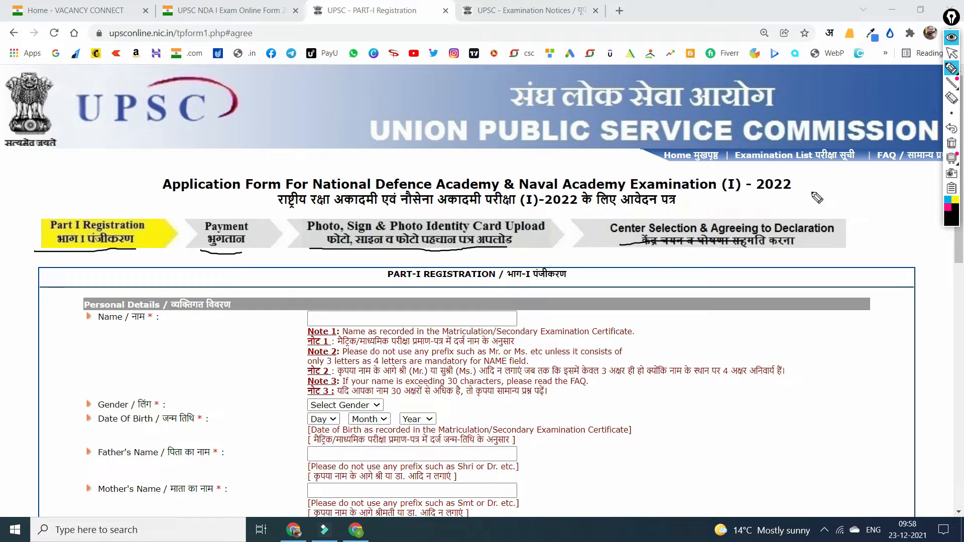
pyautogui.click(951, 144)
pyautogui.scroll(-4, 537, 158)
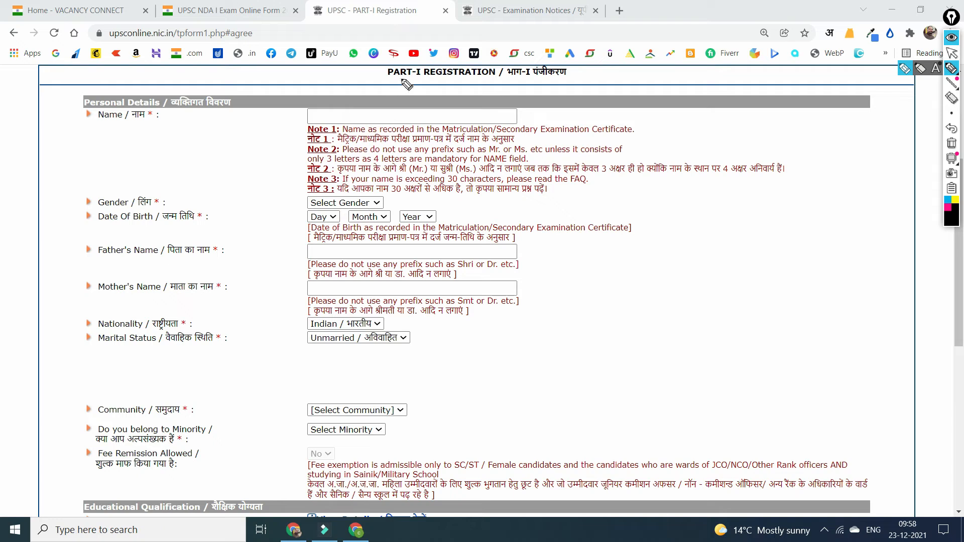
pyautogui.moveTo(394, 81); pyautogui.dragTo(550, 81)
pyautogui.moveTo(135, 125); pyautogui.dragTo(229, 103)
pyautogui.moveTo(393, 115); pyautogui.dragTo(437, 108)
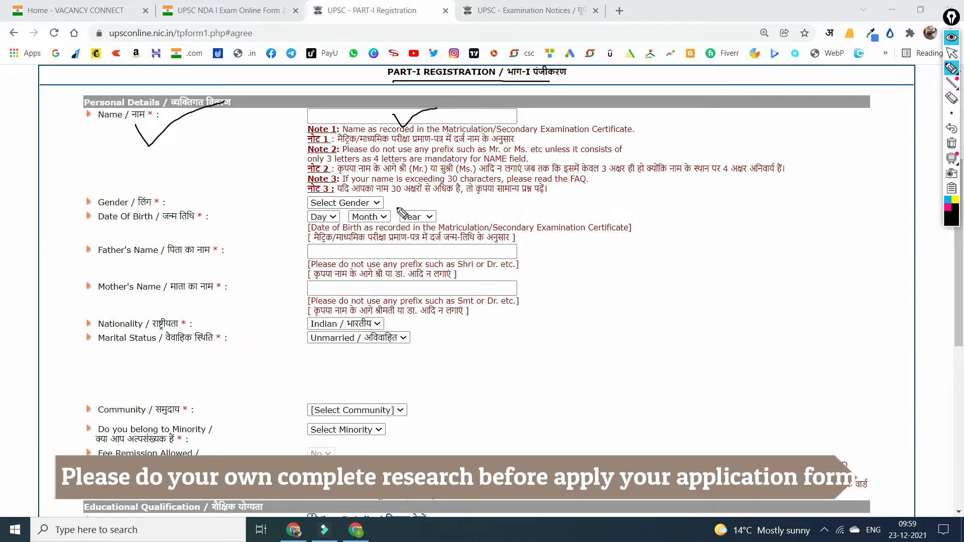
pyautogui.moveTo(387, 197)
pyautogui.mouseDown()
pyautogui.moveTo(429, 186)
pyautogui.moveTo(455, 205)
pyautogui.mouseUp()
pyautogui.moveTo(498, 252)
pyautogui.mouseDown()
pyautogui.moveTo(504, 259)
pyautogui.moveTo(548, 243)
pyautogui.mouseUp()
pyautogui.moveTo(496, 286); pyautogui.dragTo(523, 287)
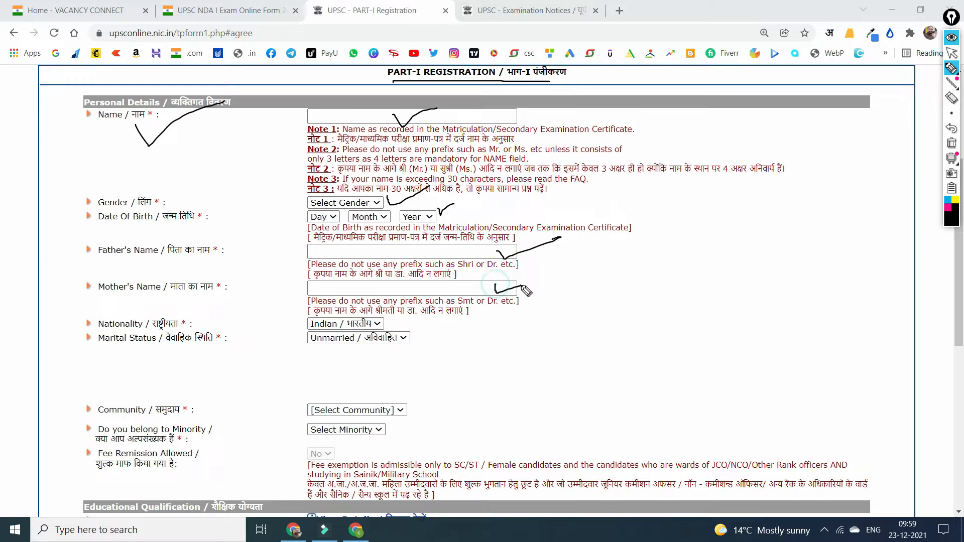
pyautogui.moveTo(392, 321); pyautogui.dragTo(444, 311)
pyautogui.moveTo(400, 338); pyautogui.dragTo(442, 332)
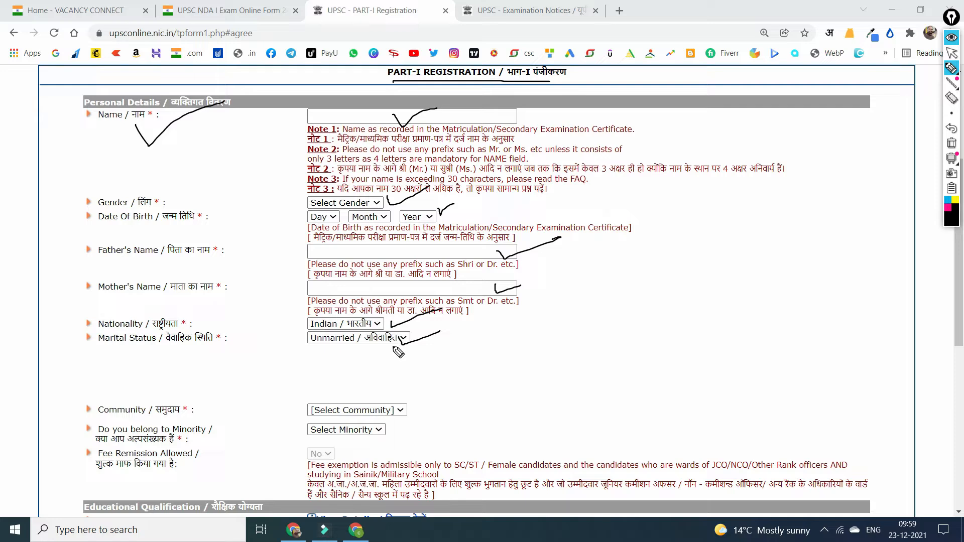
pyautogui.moveTo(404, 413)
pyautogui.mouseDown()
pyautogui.moveTo(408, 421)
pyautogui.moveTo(450, 400)
pyautogui.mouseUp()
pyautogui.moveTo(372, 440); pyautogui.dragTo(388, 430)
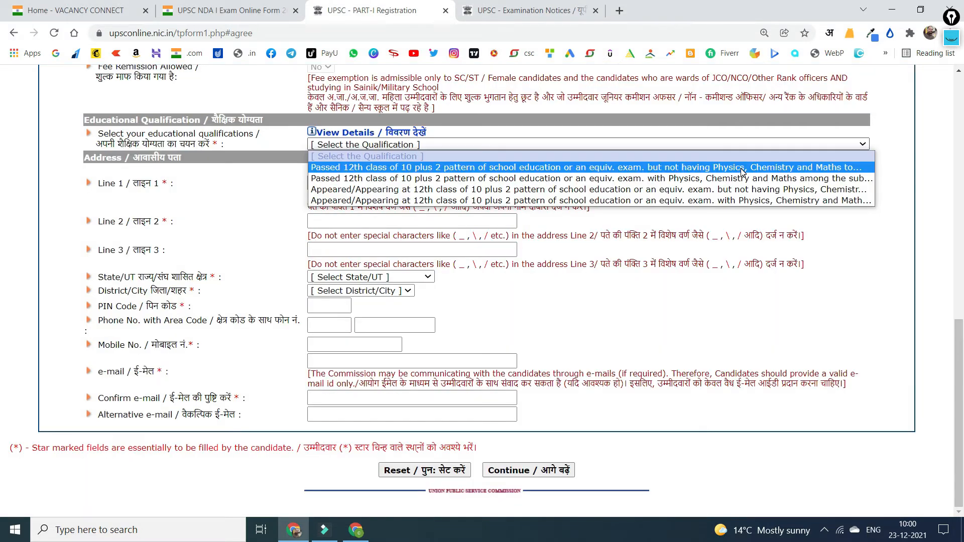
pyautogui.click(202, 171)
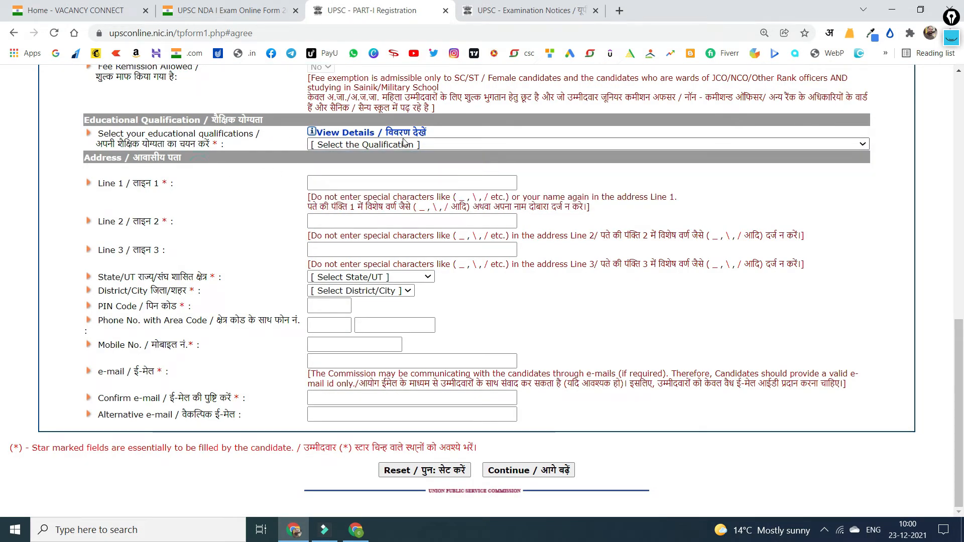
pyautogui.click(458, 145)
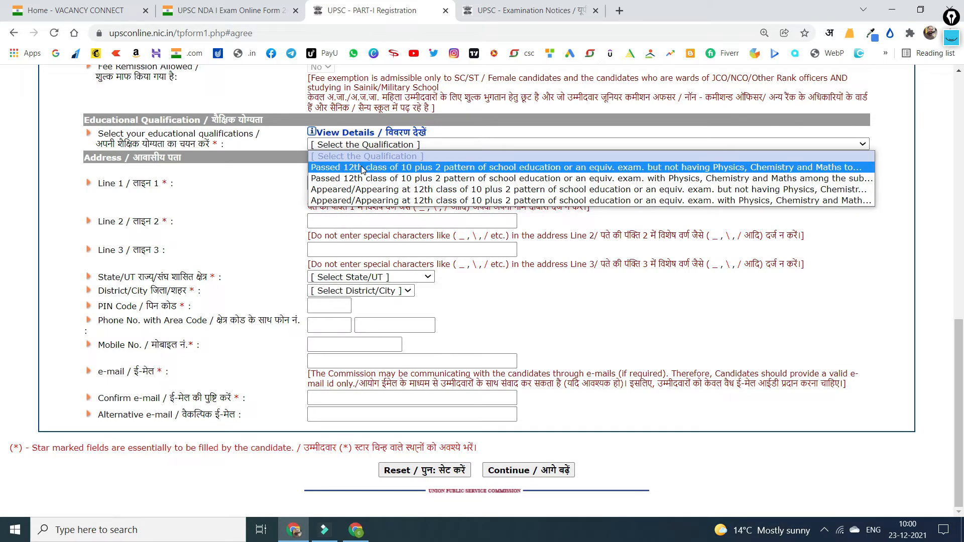
pyautogui.click(952, 38)
pyautogui.click(952, 68)
pyautogui.moveTo(403, 178)
pyautogui.mouseDown()
pyautogui.moveTo(412, 194)
pyautogui.moveTo(456, 175)
pyautogui.mouseUp()
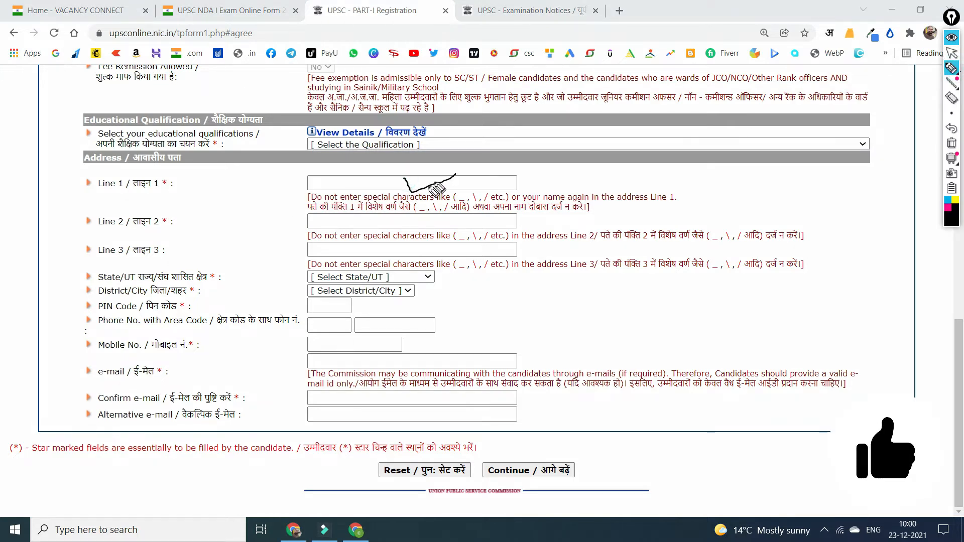
pyautogui.moveTo(406, 212); pyautogui.dragTo(442, 211)
pyautogui.moveTo(393, 247); pyautogui.dragTo(449, 242)
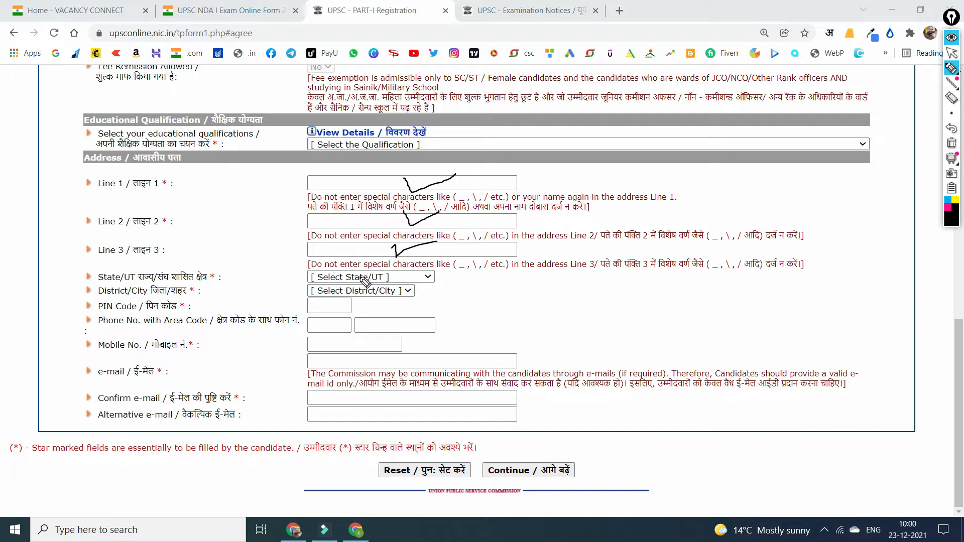
pyautogui.moveTo(360, 277)
pyautogui.mouseDown()
pyautogui.moveTo(389, 264)
pyautogui.moveTo(389, 302)
pyautogui.moveTo(413, 290)
pyautogui.mouseUp()
pyautogui.moveTo(330, 308); pyautogui.dragTo(351, 299)
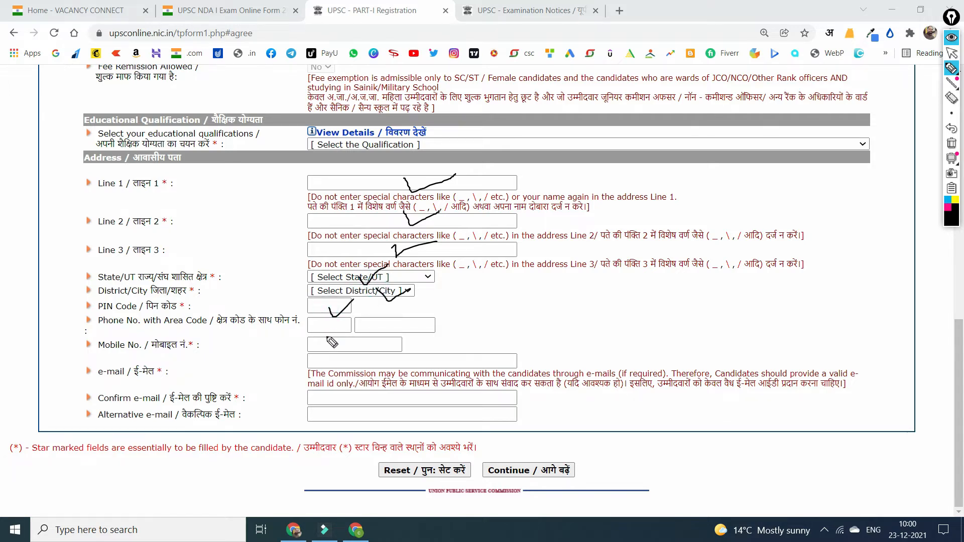
pyautogui.moveTo(330, 347)
pyautogui.mouseDown()
pyautogui.moveTo(371, 337)
pyautogui.moveTo(416, 341)
pyautogui.mouseUp()
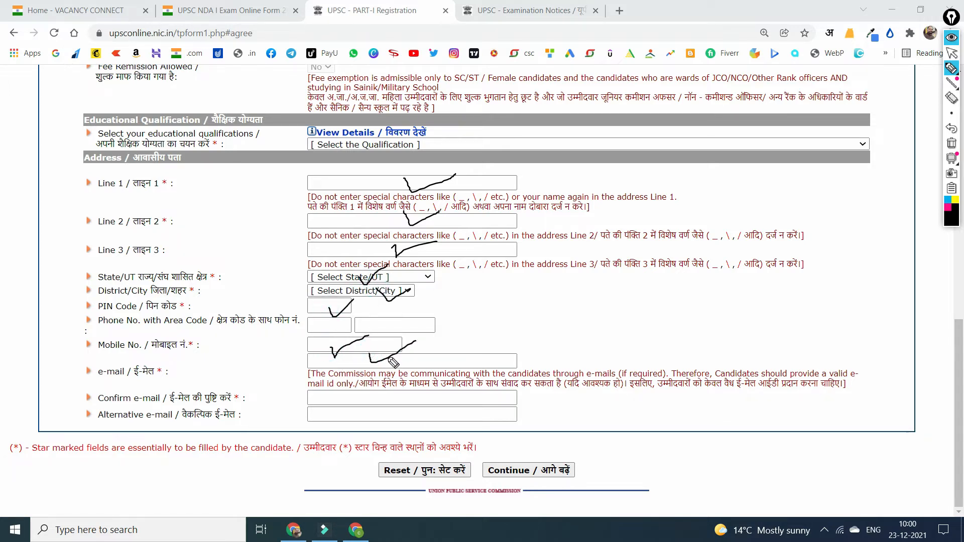
pyautogui.moveTo(361, 387)
pyautogui.mouseDown()
pyautogui.moveTo(374, 422)
pyautogui.moveTo(517, 364)
pyautogui.mouseUp()
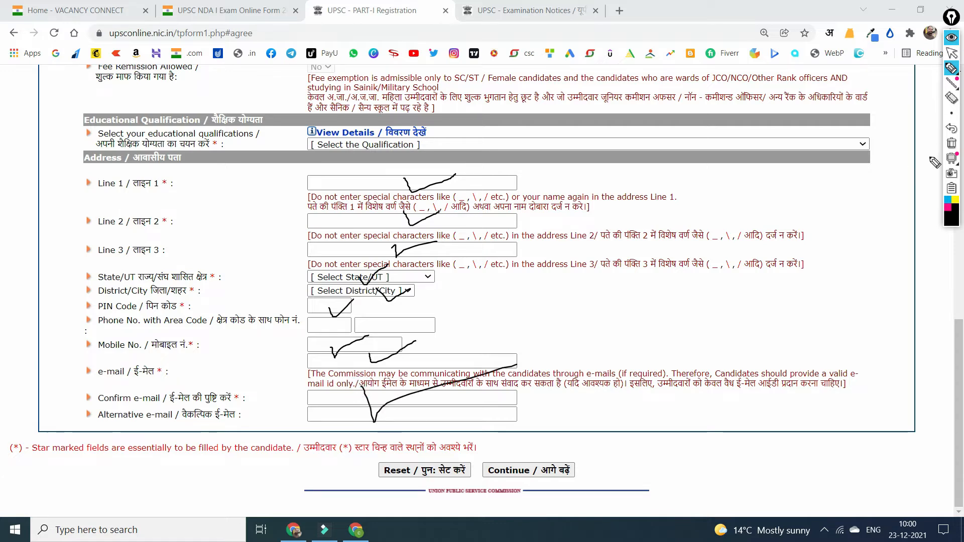
pyautogui.click(952, 143)
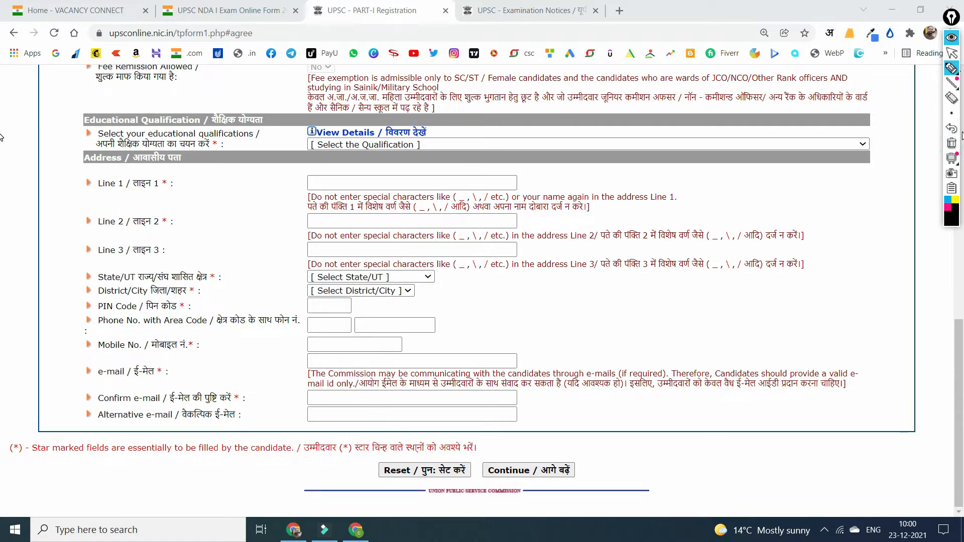
pyautogui.click(951, 52)
# Move past the parent name fields and choose the 12th with Physics, Chemistry and Maths qualification.
pyautogui.scroll(7, 427, 248)
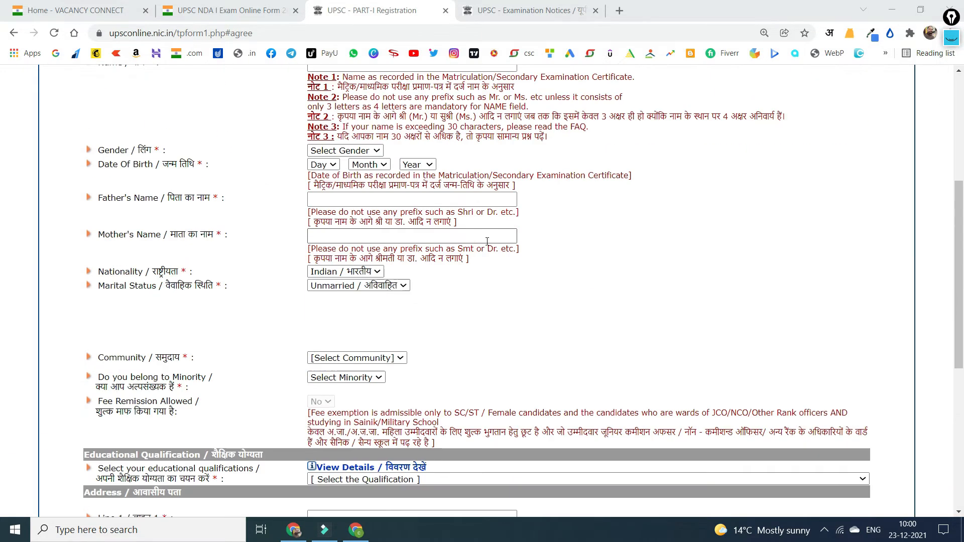
pyautogui.scroll(5, 428, 248)
pyautogui.scroll(-3, 382, 312)
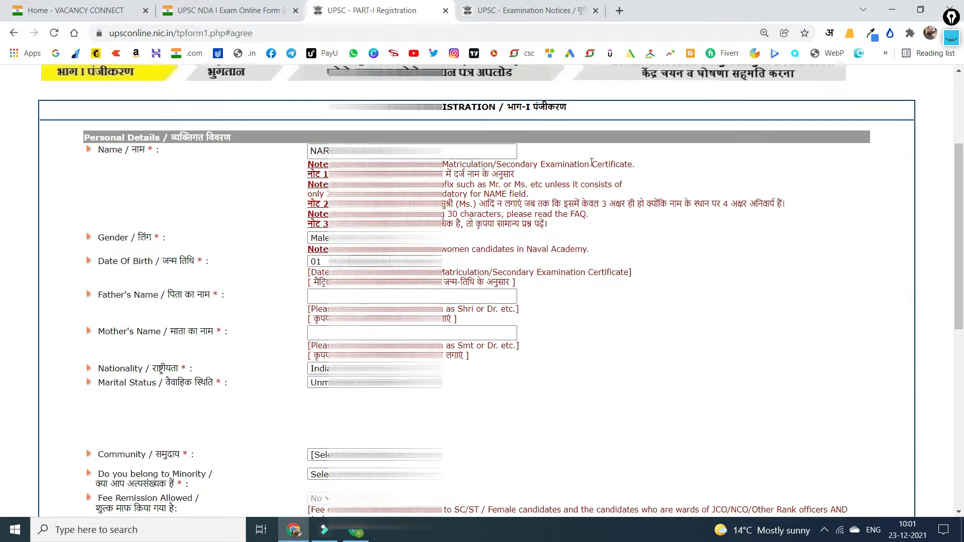
pyautogui.press('Tab')
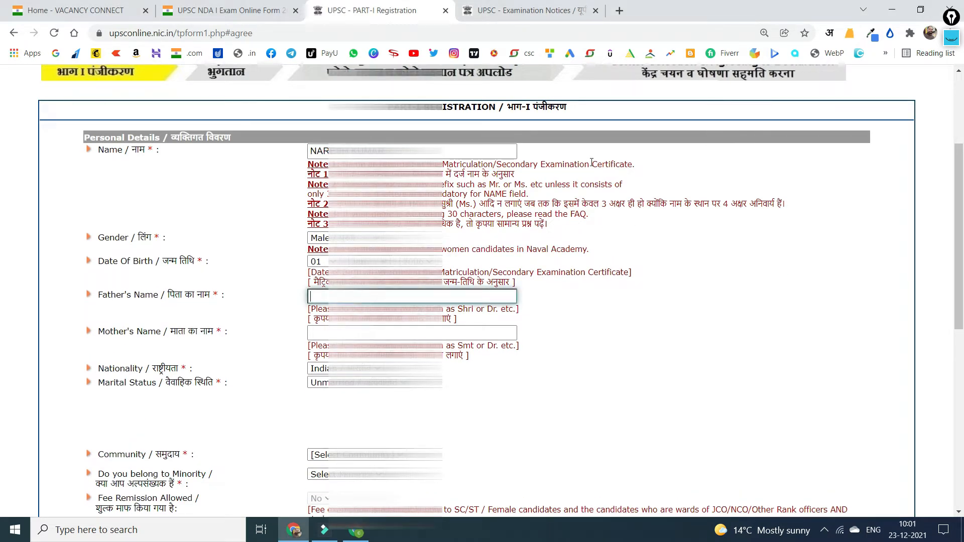
pyautogui.press('Tab')
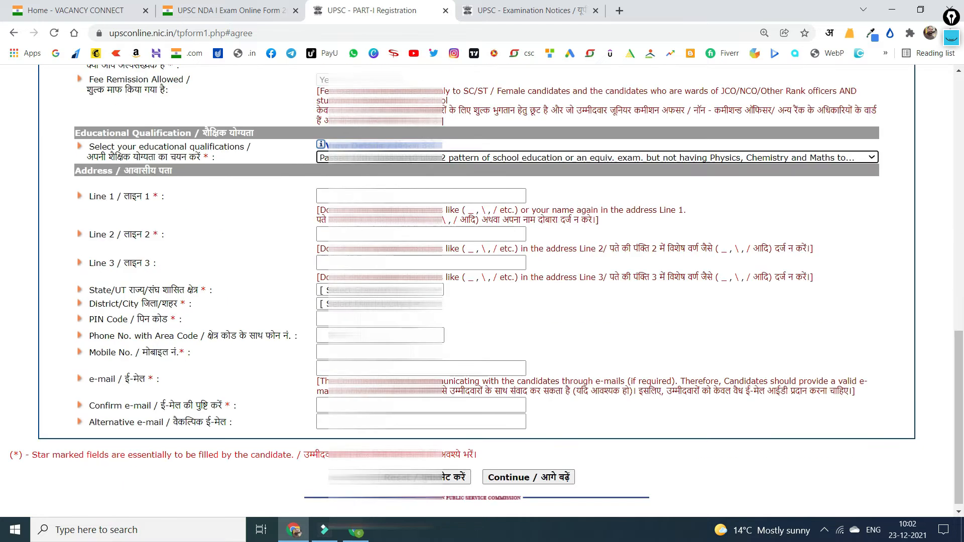
pyautogui.hotkey('alt', 'Down')
pyautogui.click(692, 191)
pyautogui.press('Tab')
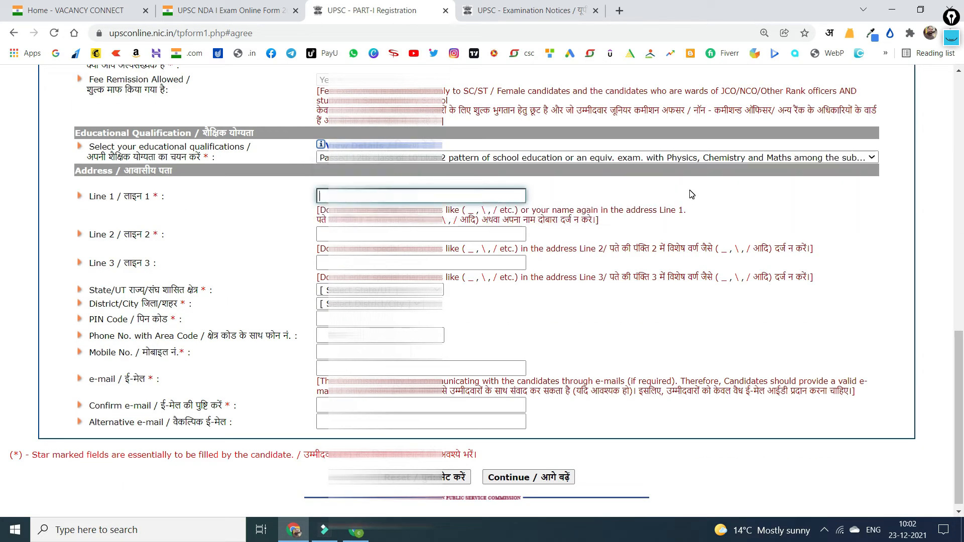
# Fill in the candidate's three address lines, state, district and PIN code.
pyautogui.press('Tab')
pyautogui.write('ROHTAK')
pyautogui.press('Tab')
pyautogui.write('ROHTAK')
pyautogui.press('Tab')
pyautogui.write('har')
pyautogui.press('Tab')
pyautogui.write('roh')
pyautogui.press('Tab')
pyautogui.write('124001')
# Enter the candidate's mobile number and e-mail address.
pyautogui.press('Tab')
pyautogui.press('Tab')
pyautogui.write('89')
pyautogui.press('Tab')
pyautogui.write('s')
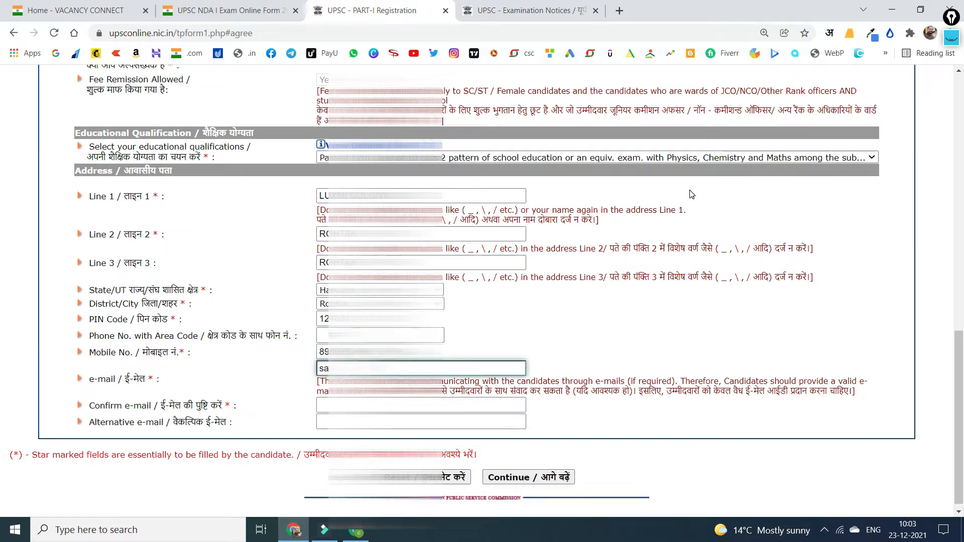
pyautogui.write('ne')
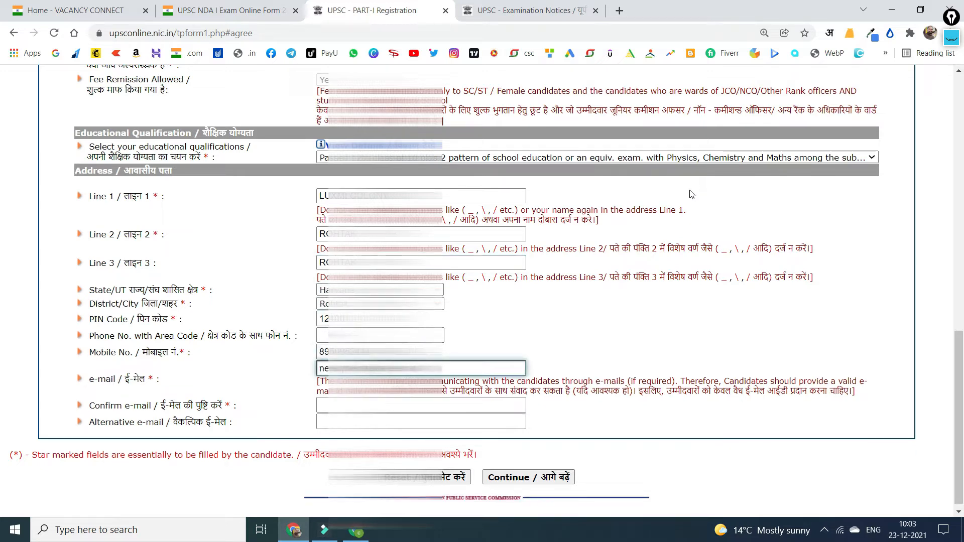
pyautogui.press('Tab')
pyautogui.write('ne')
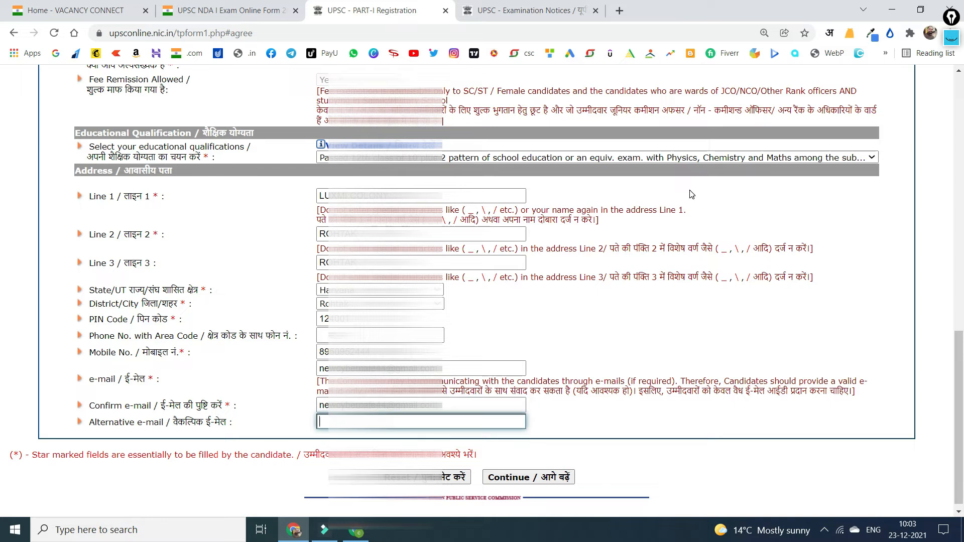
pyautogui.scroll(10, 656, 187)
# Continue to the next Part-I page and choose Aadhaar Card as the photo identity card.
pyautogui.click(528, 470)
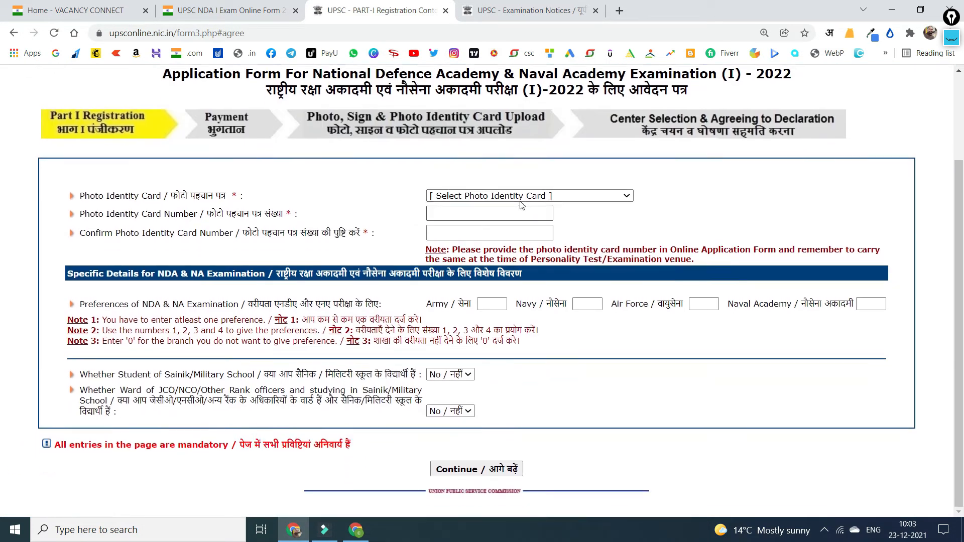
pyautogui.click(525, 197)
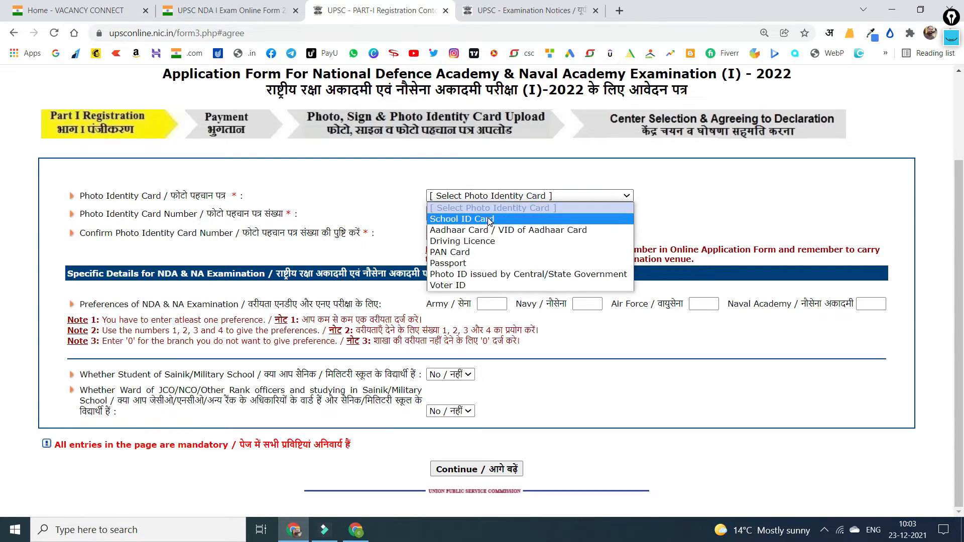
pyautogui.click(707, 205)
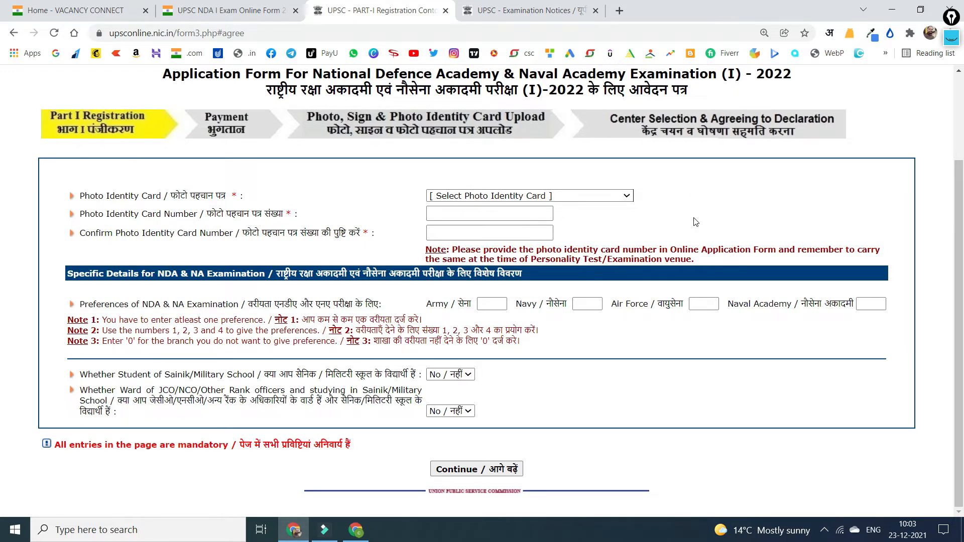
pyautogui.click(518, 197)
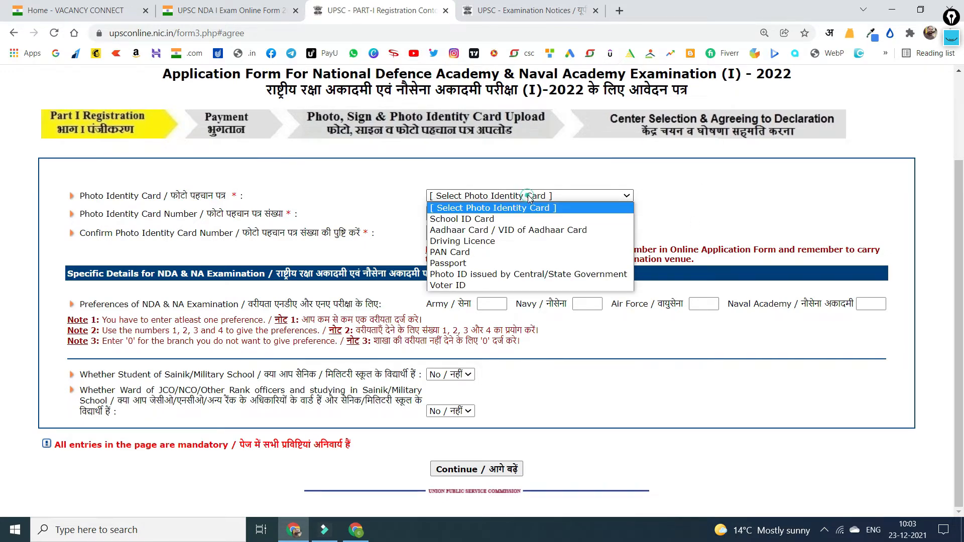
pyautogui.click(480, 231)
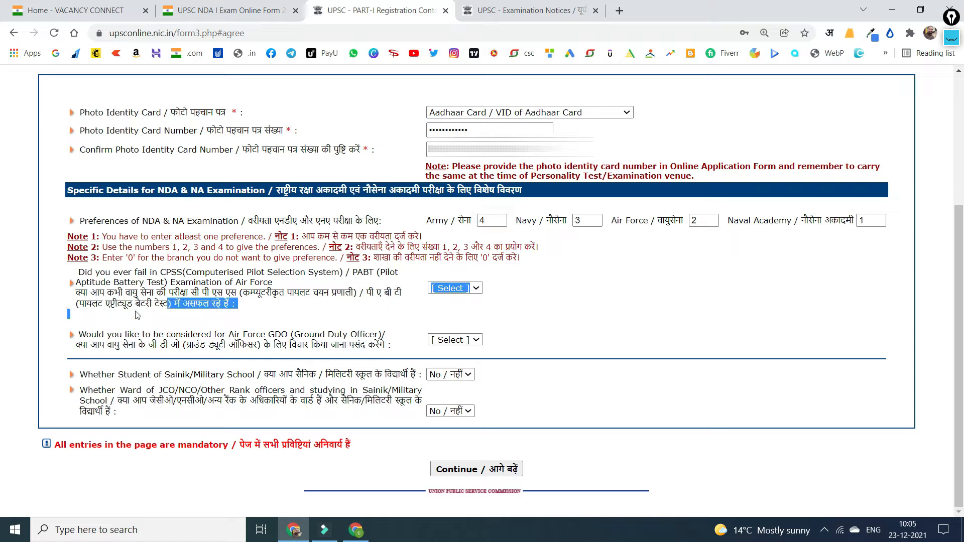
# Answer No to the CPSS/PABT failure question.
pyautogui.click(135, 310)
pyautogui.moveTo(78, 303); pyautogui.dragTo(224, 304)
pyautogui.click(439, 290)
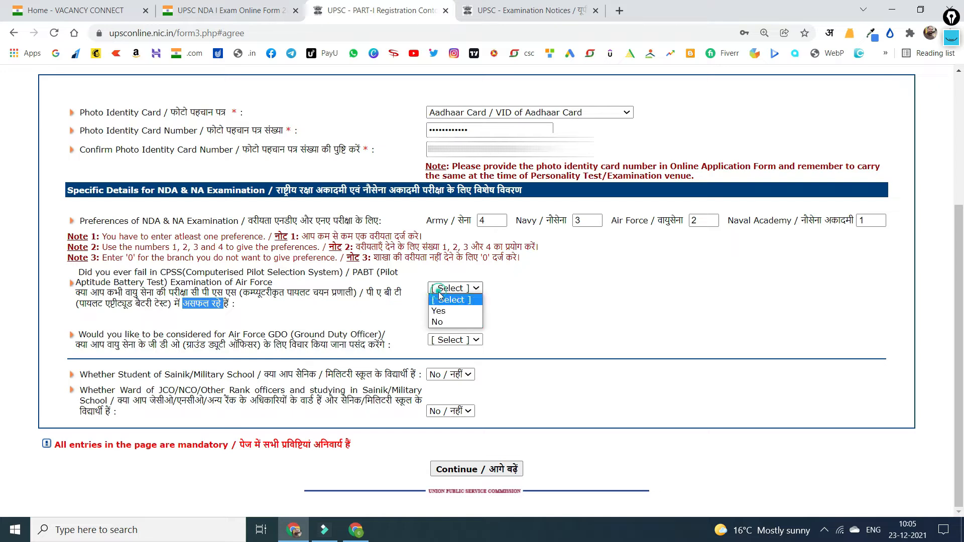
pyautogui.click(437, 322)
# Answer Yes to the Air Force Ground Duty Officer question.
pyautogui.moveTo(88, 345); pyautogui.dragTo(385, 345)
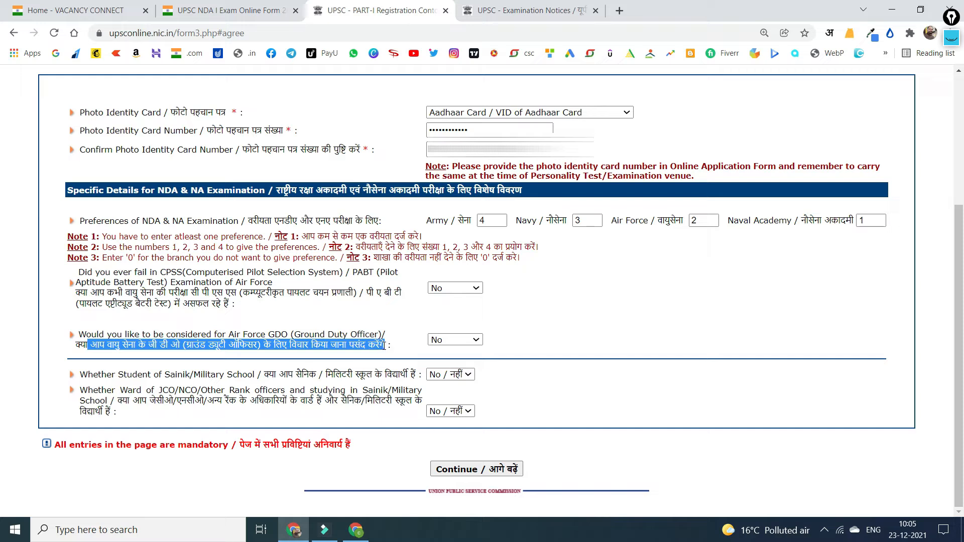
pyautogui.click(458, 337)
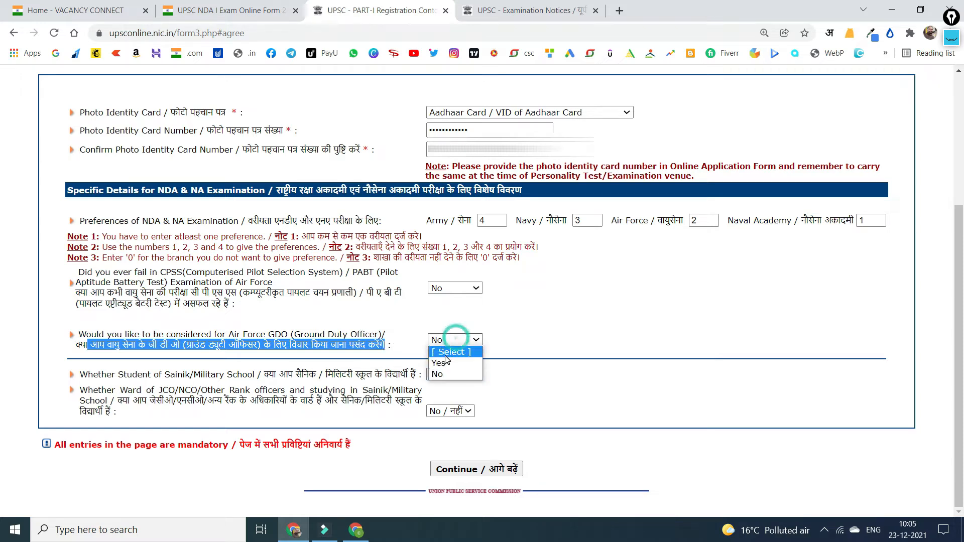
pyautogui.click(444, 360)
pyautogui.click(456, 342)
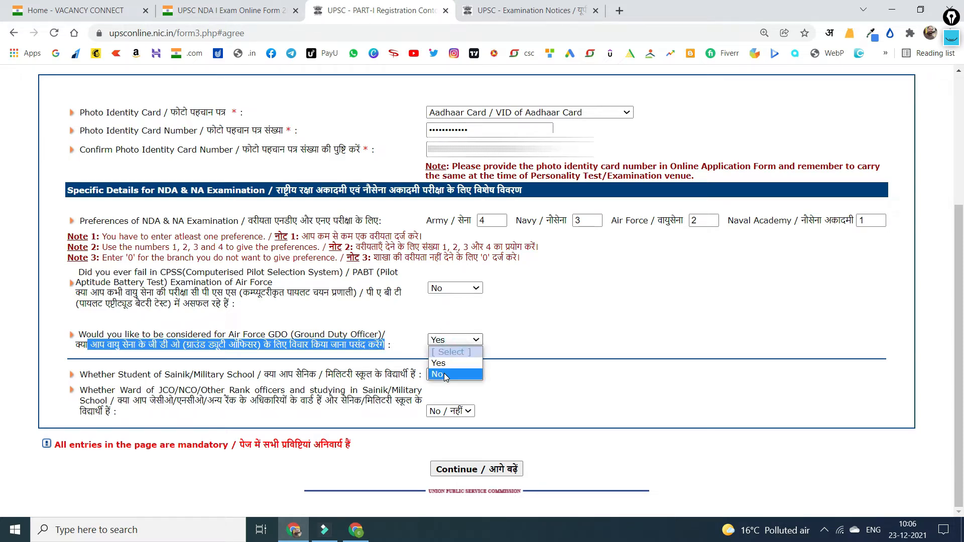
pyautogui.click(445, 362)
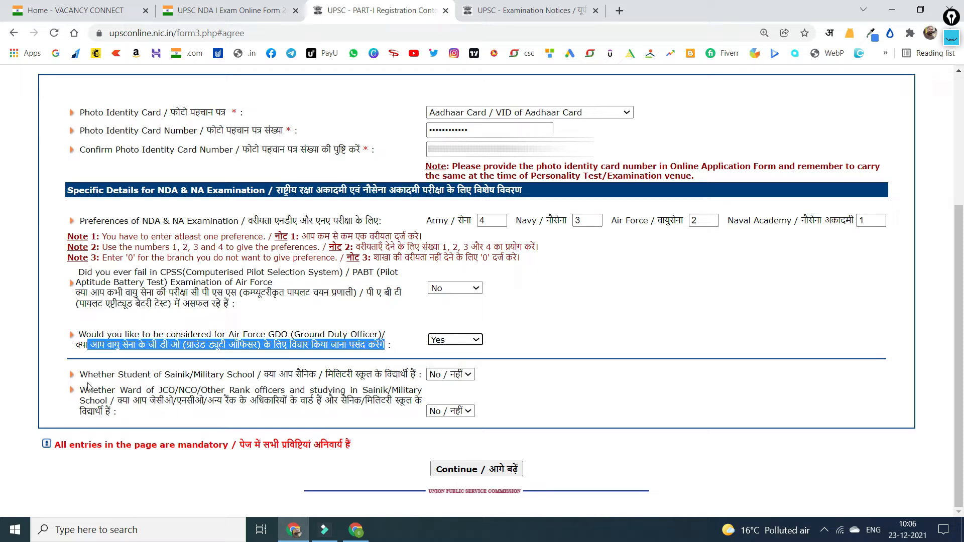
# Keep No for the Sainik School and JCO/NCO ward questions, then continue to verification.
pyautogui.moveTo(265, 375); pyautogui.dragTo(386, 374)
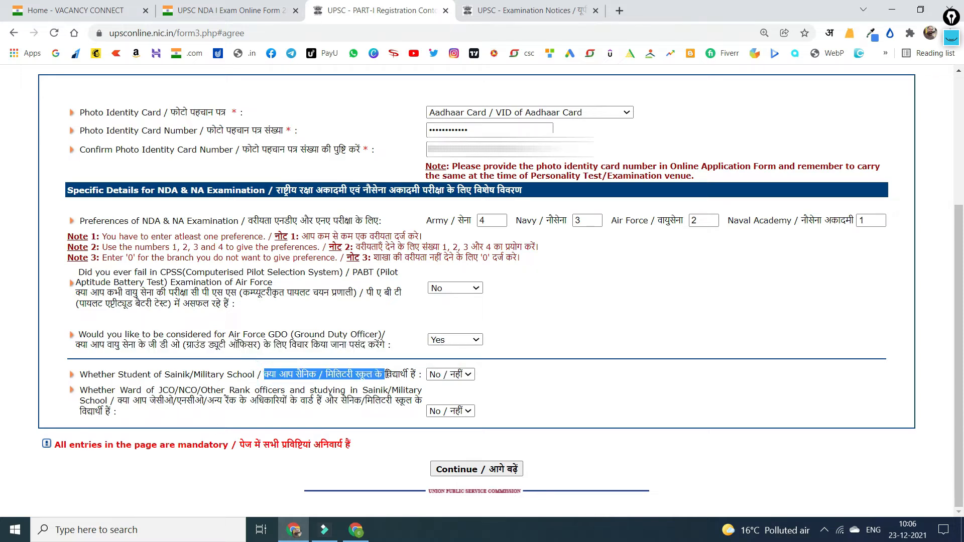
pyautogui.click(436, 378)
pyautogui.click(438, 390)
pyautogui.click(281, 404)
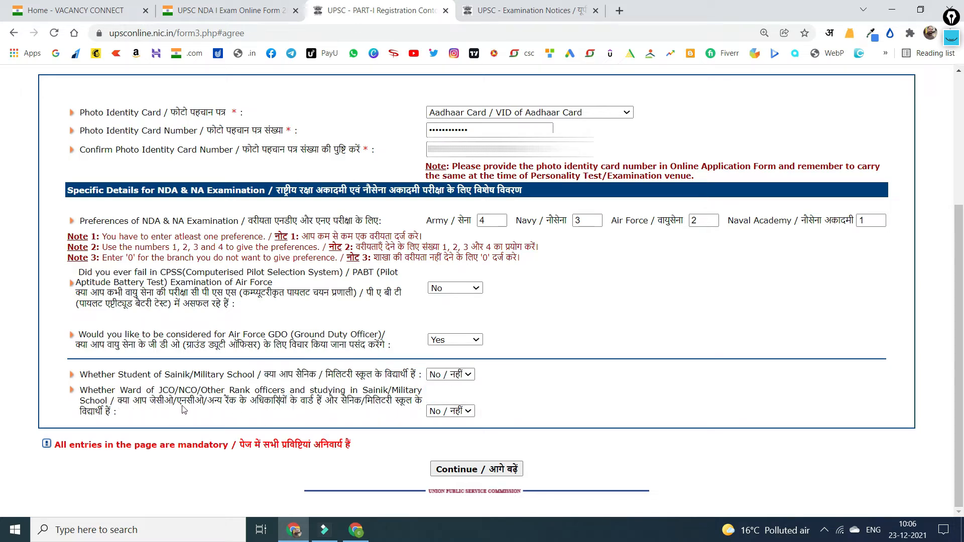
pyautogui.click(444, 411)
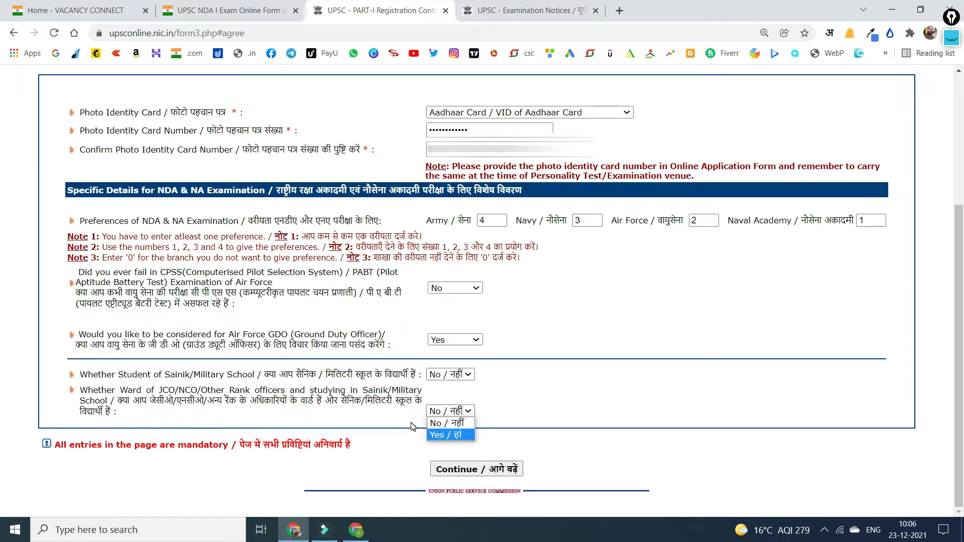
pyautogui.click(448, 428)
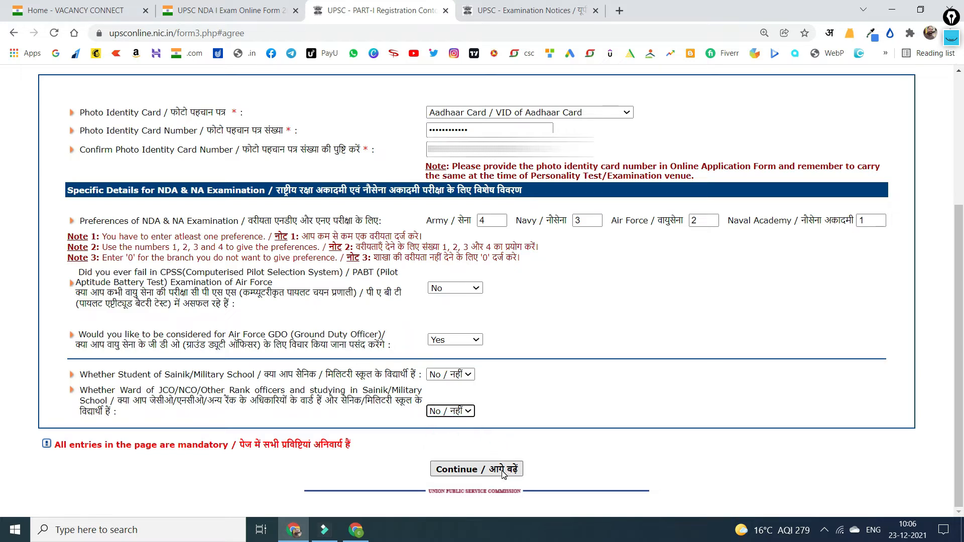
pyautogui.click(503, 470)
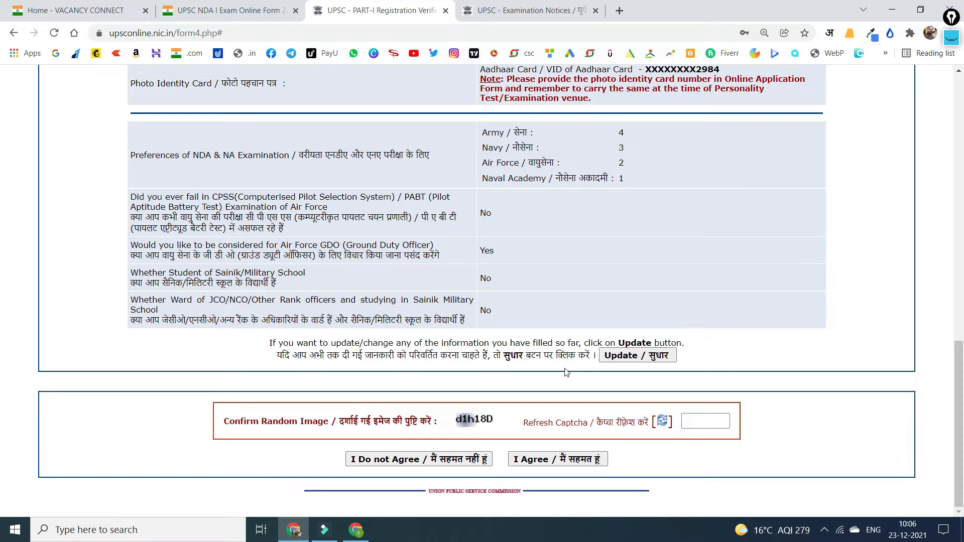
# Enter the captcha, agree to the Part-I details and confirm to get the Registration Slip.
pyautogui.hotkey('ctrl', 'shift', '1')
pyautogui.moveTo(681, 352)
pyautogui.mouseDown()
pyautogui.moveTo(682, 365)
pyautogui.moveTo(792, 314)
pyautogui.mouseUp()
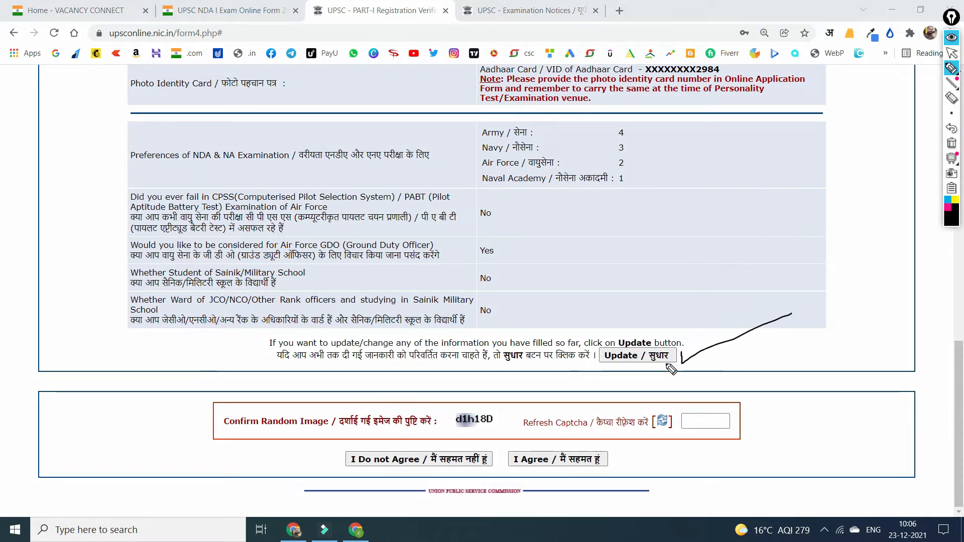
pyautogui.click(952, 147)
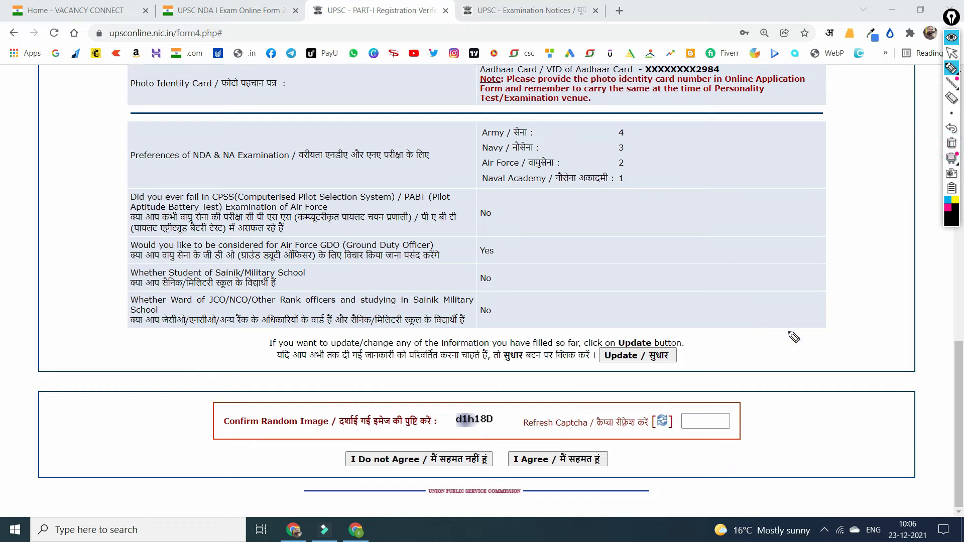
pyautogui.click(952, 46)
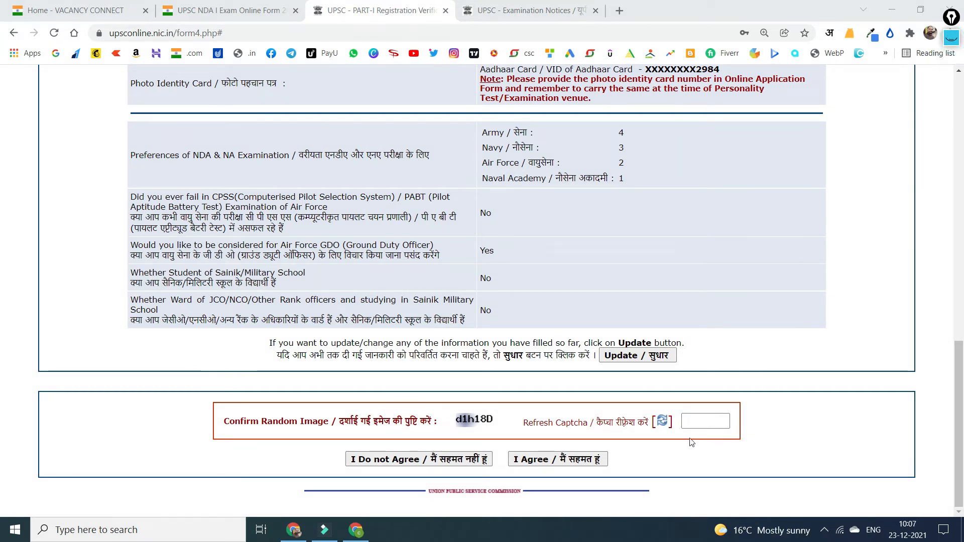
pyautogui.click(707, 421)
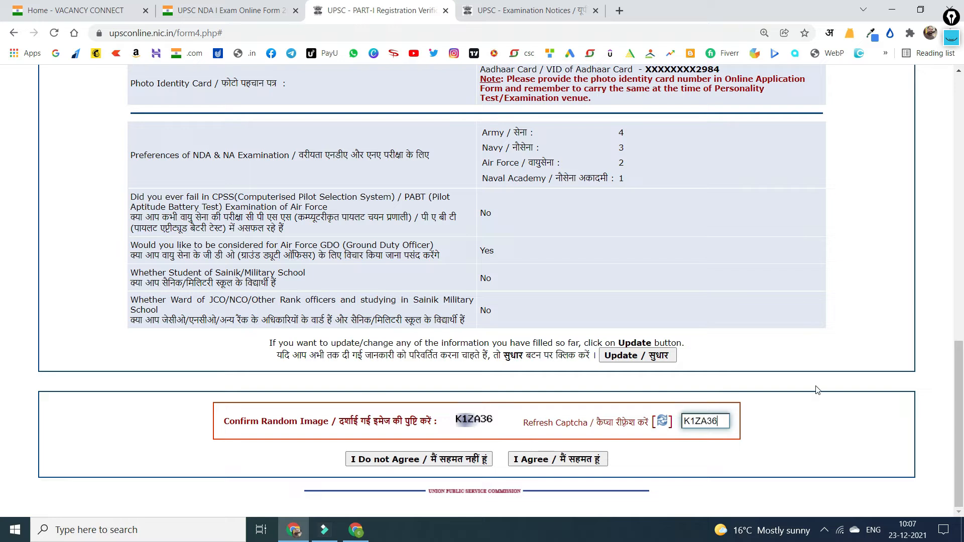
pyautogui.click(555, 458)
pyautogui.click(544, 142)
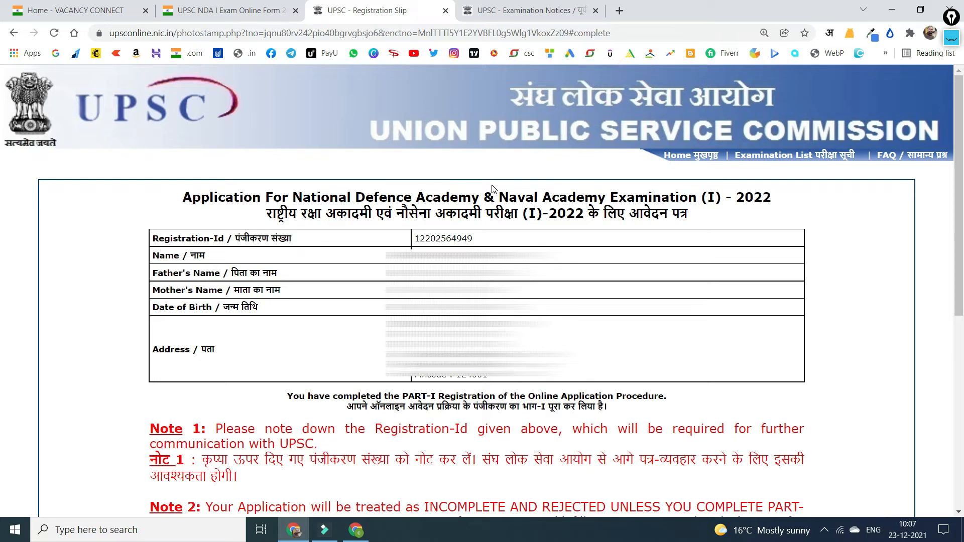
# Copy the Registration-Id from the slip and start Part-II registration.
pyautogui.scroll(-2, 492, 189)
pyautogui.doubleClick(445, 155)
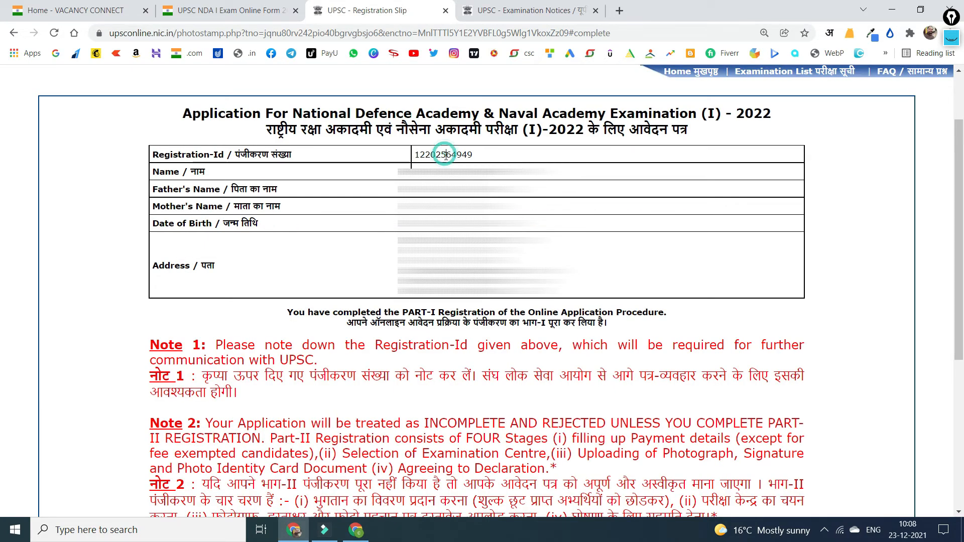
pyautogui.rightClick(446, 157)
pyautogui.click(470, 165)
pyautogui.scroll(-5, 443, 292)
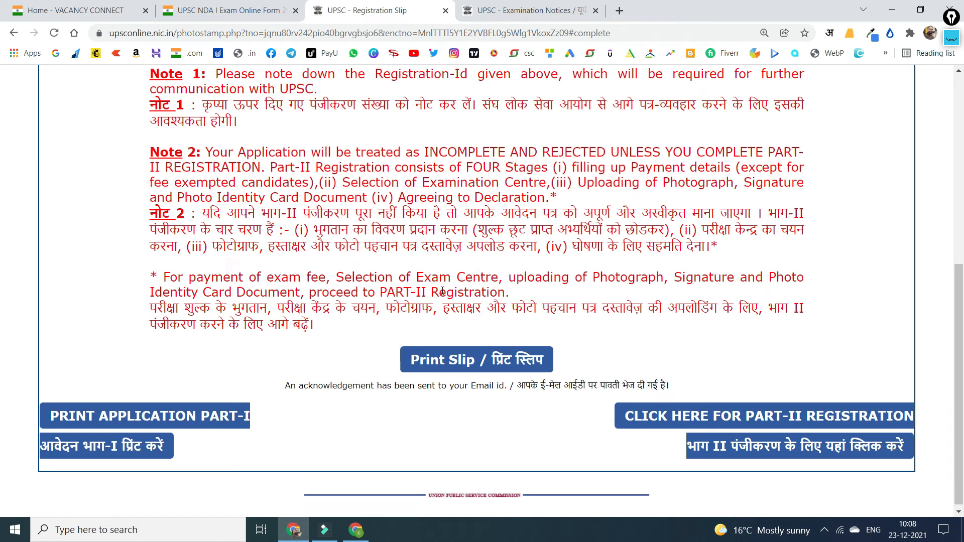
pyautogui.scroll(-1, 442, 291)
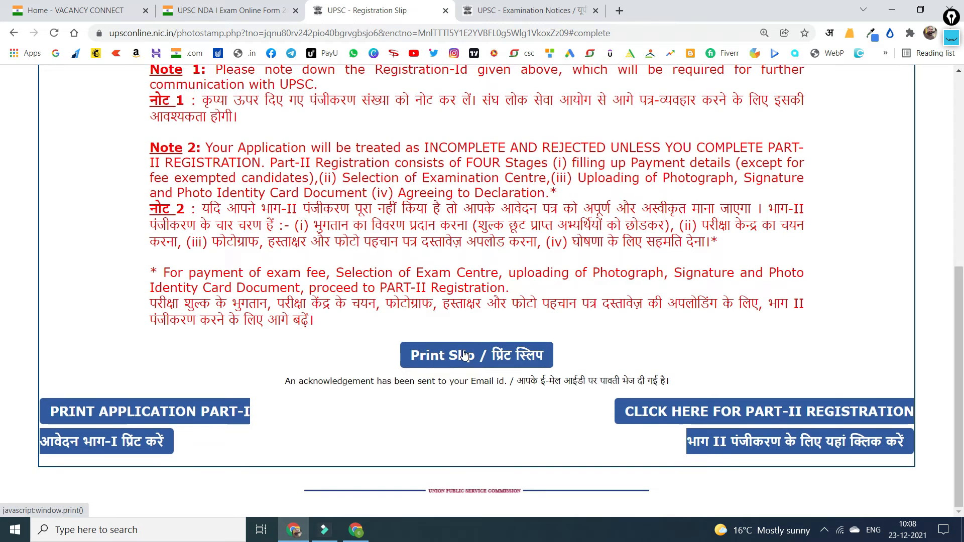
pyautogui.click(787, 413)
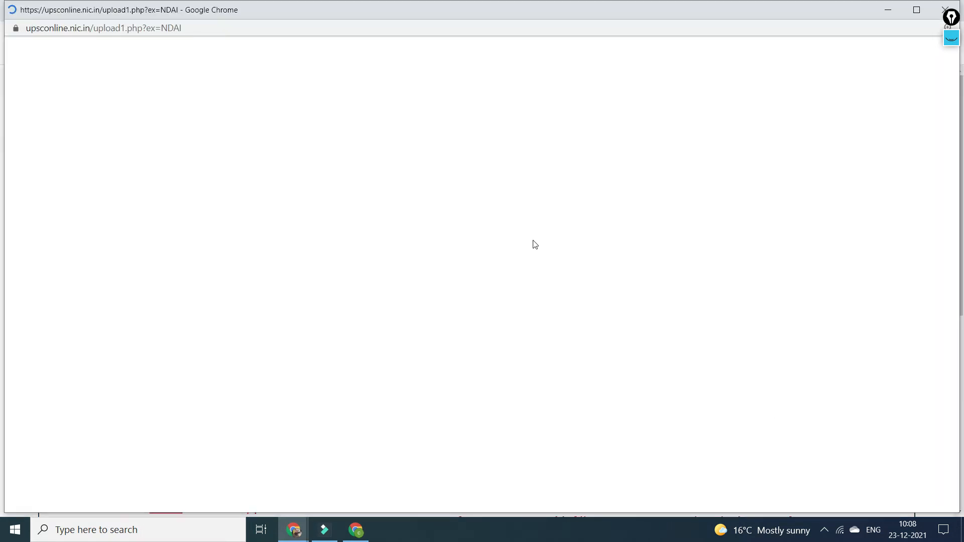
# Paste the Registration-Id, pick the date of birth, enter the captcha and submit.
pyautogui.click(486, 267)
pyautogui.hotkey('ctrl', 'v')
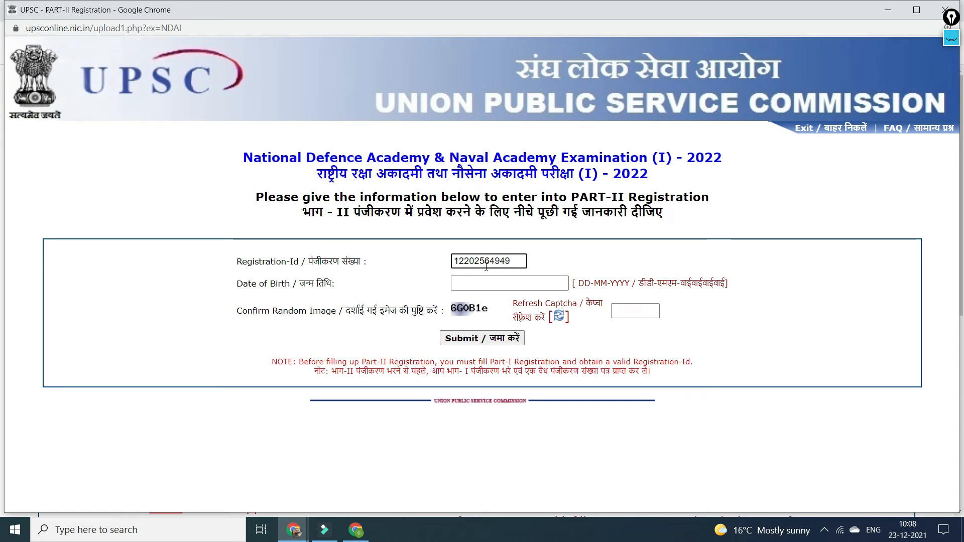
pyautogui.click(502, 284)
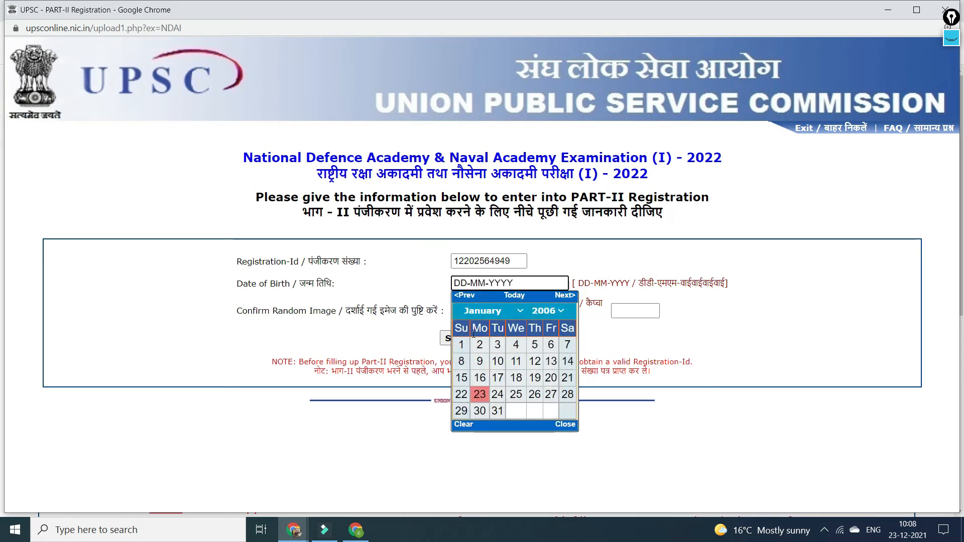
pyautogui.click(461, 344)
pyautogui.write('6G0B1e')
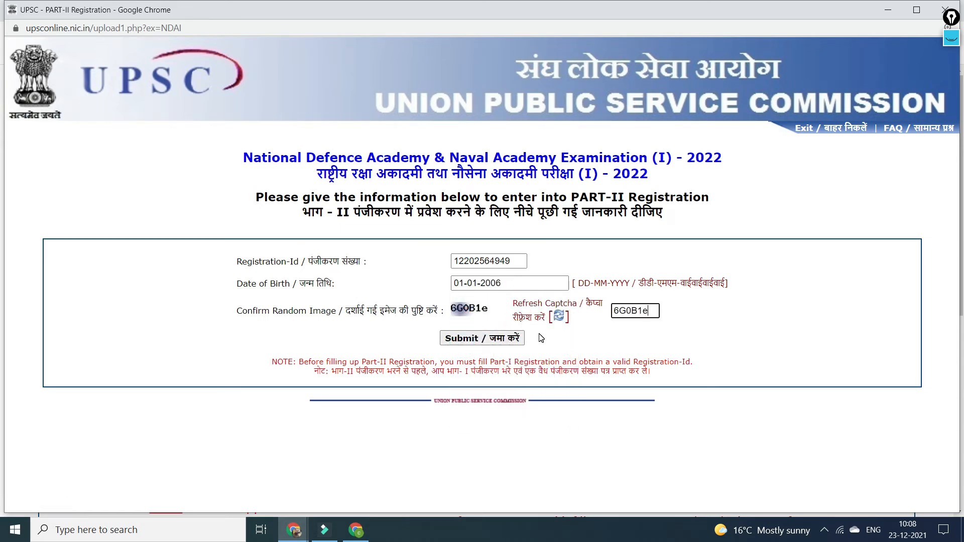
pyautogui.click(489, 339)
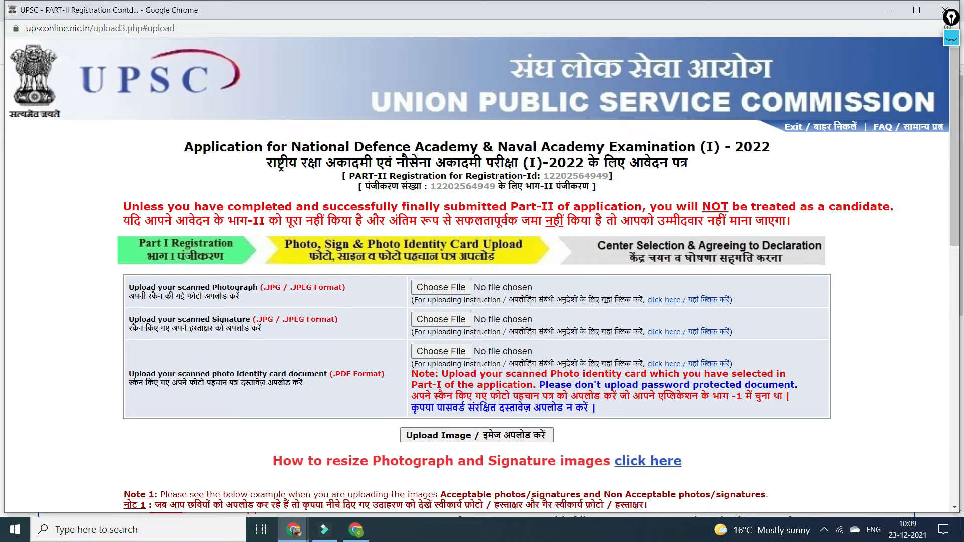
pyautogui.scroll(-3, 593, 291)
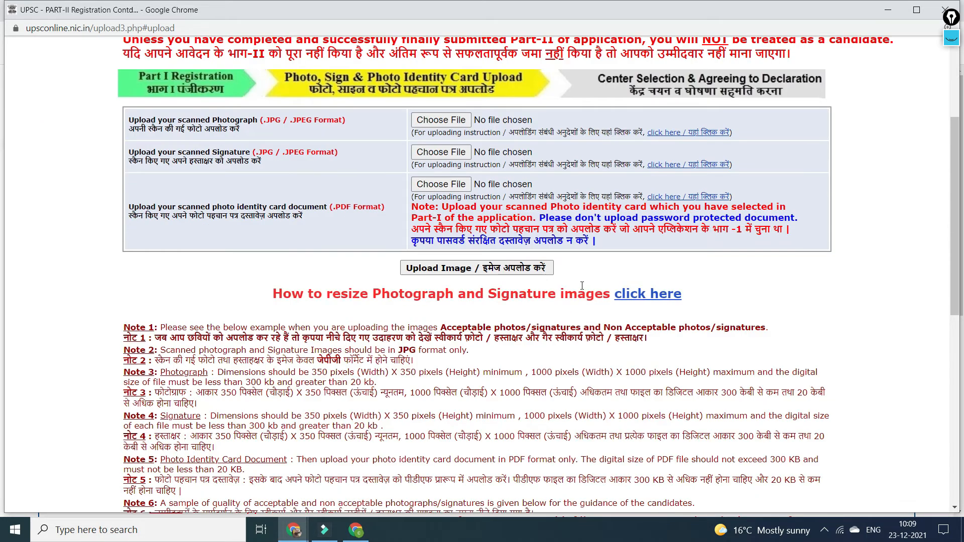
pyautogui.scroll(-5, 582, 286)
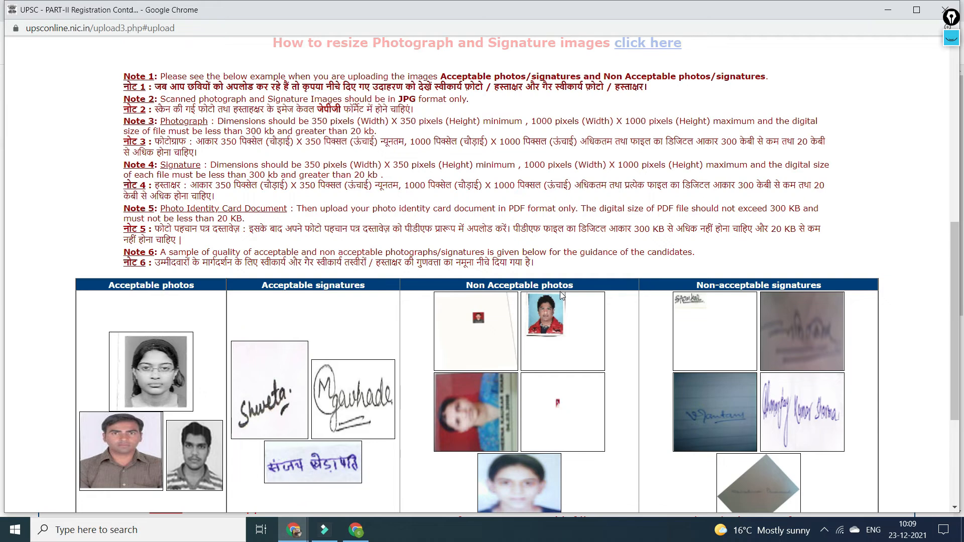
pyautogui.scroll(-4, 561, 295)
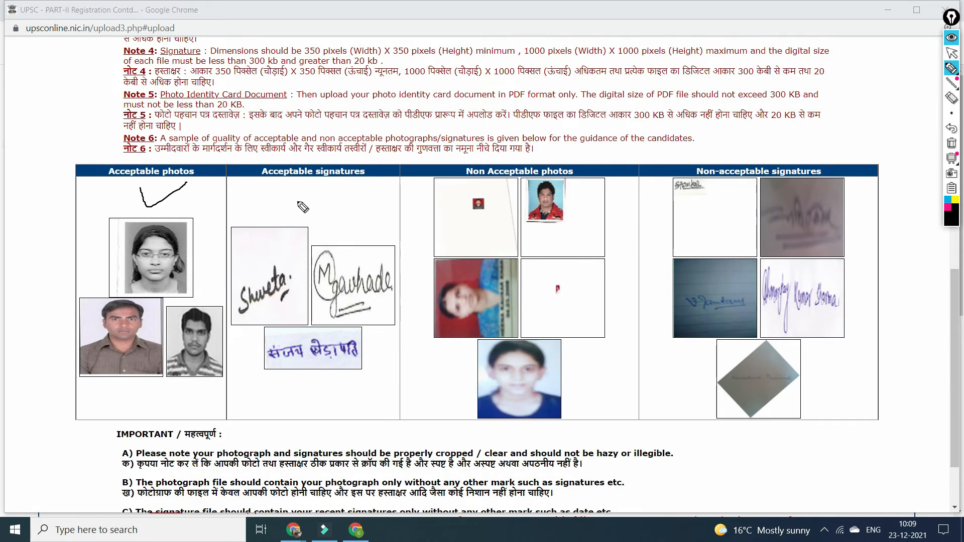
pyautogui.moveTo(302, 200)
pyautogui.mouseDown()
pyautogui.moveTo(305, 214)
pyautogui.moveTo(342, 191)
pyautogui.mouseUp()
pyautogui.moveTo(202, 214)
pyautogui.mouseDown()
pyautogui.moveTo(54, 235)
pyautogui.moveTo(62, 396)
pyautogui.moveTo(376, 386)
pyautogui.moveTo(404, 330)
pyautogui.moveTo(400, 231)
pyautogui.moveTo(239, 219)
pyautogui.moveTo(192, 233)
pyautogui.mouseUp()
pyautogui.moveTo(494, 217); pyautogui.dragTo(534, 269)
pyautogui.moveTo(533, 225); pyautogui.dragTo(493, 268)
pyautogui.moveTo(800, 213); pyautogui.dragTo(736, 312)
pyautogui.moveTo(722, 246); pyautogui.dragTo(831, 298)
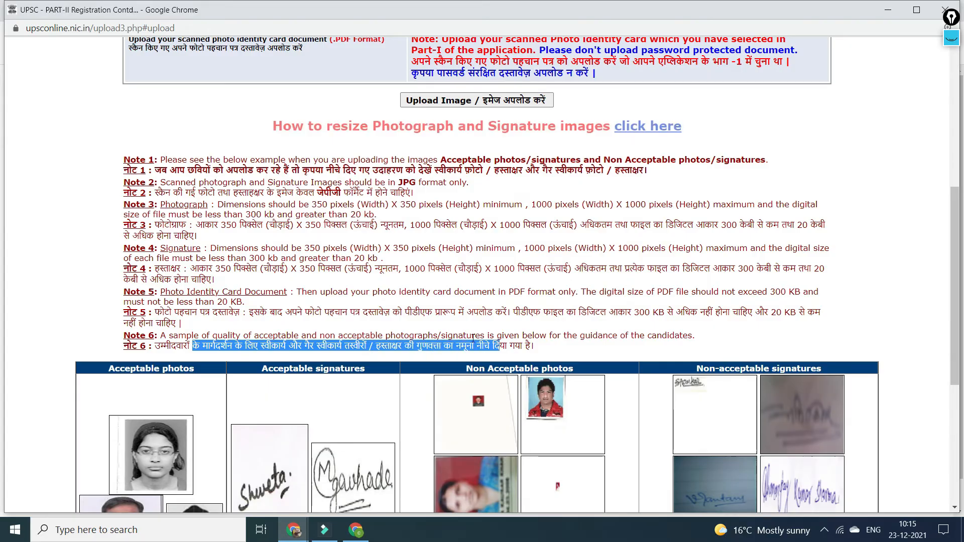
pyautogui.click(407, 320)
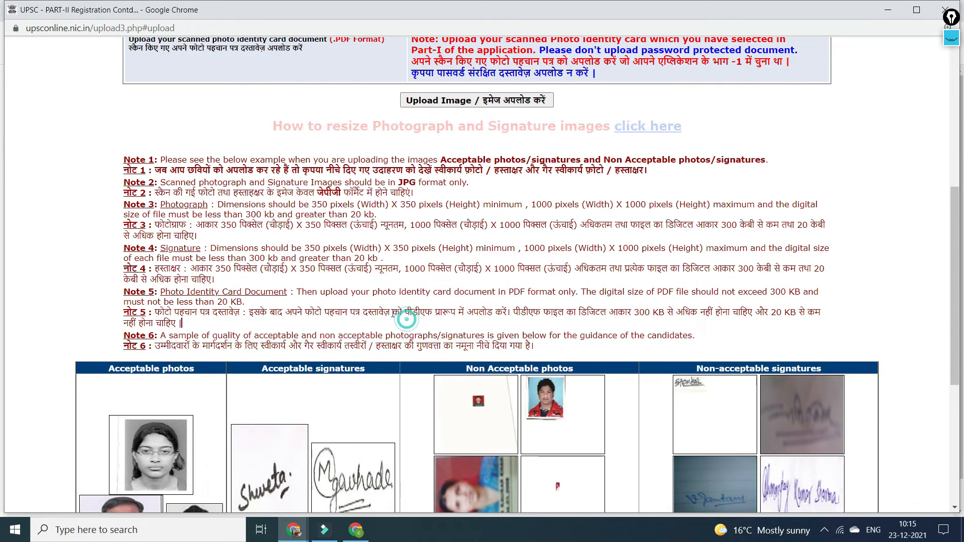
# Pick the screen pen and tick the JPG-only requirement in Note 2.
pyautogui.click(952, 38)
pyautogui.moveTo(958, 75)
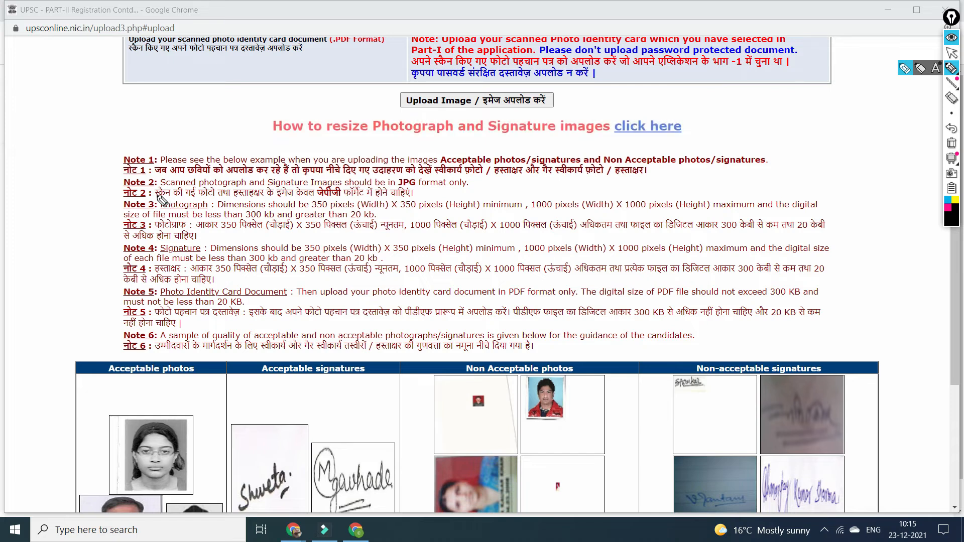
pyautogui.click(418, 191)
pyautogui.moveTo(420, 197); pyautogui.dragTo(462, 186)
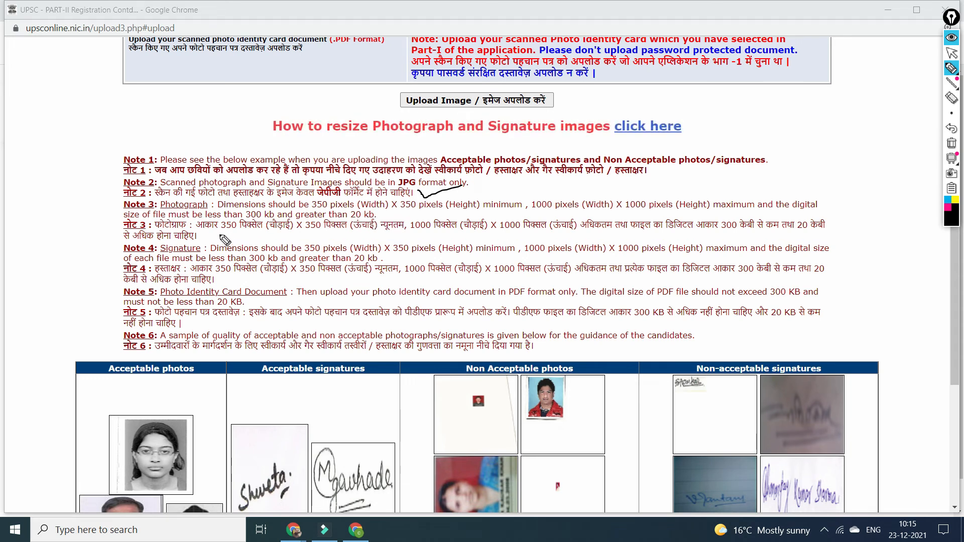
# Underline the 350, 1000, 300 and 20 limits in Notes 3–5 and mark the identity card note.
pyautogui.moveTo(211, 229); pyautogui.dragTo(249, 229)
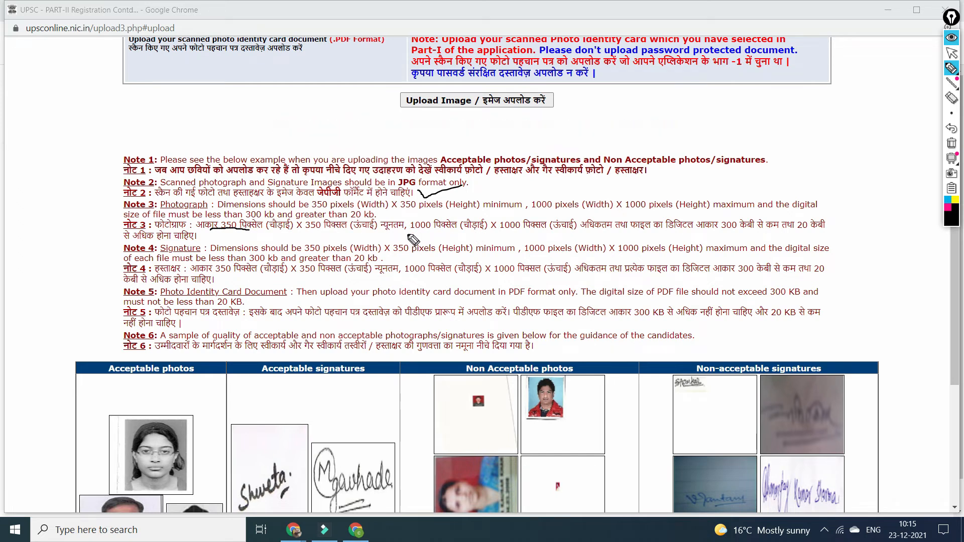
pyautogui.moveTo(409, 232); pyautogui.dragTo(432, 232)
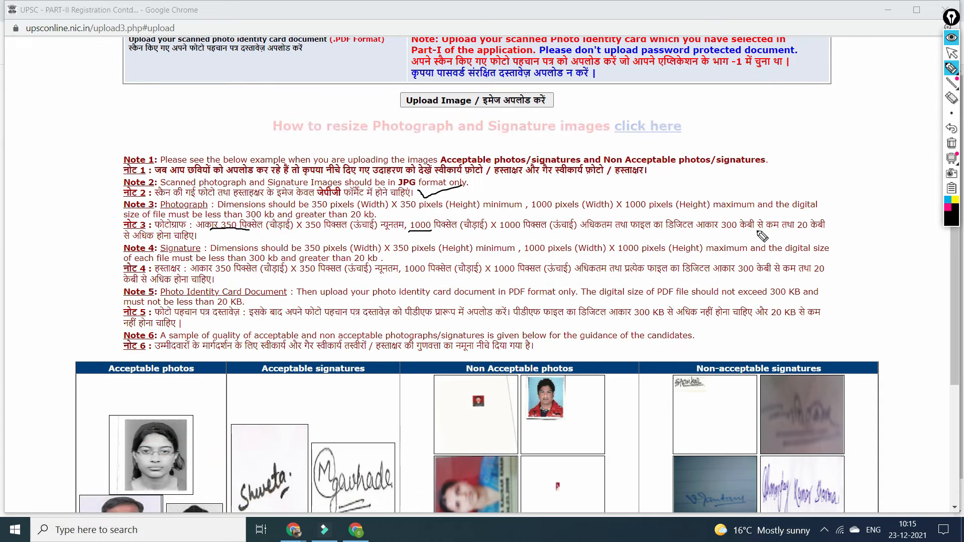
pyautogui.moveTo(719, 230); pyautogui.dragTo(734, 231)
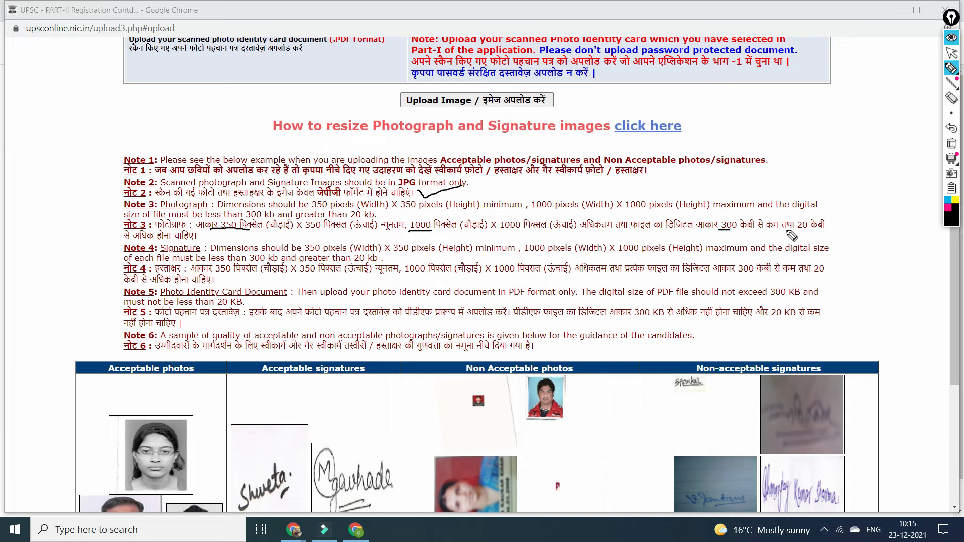
pyautogui.moveTo(794, 232); pyautogui.dragTo(810, 231)
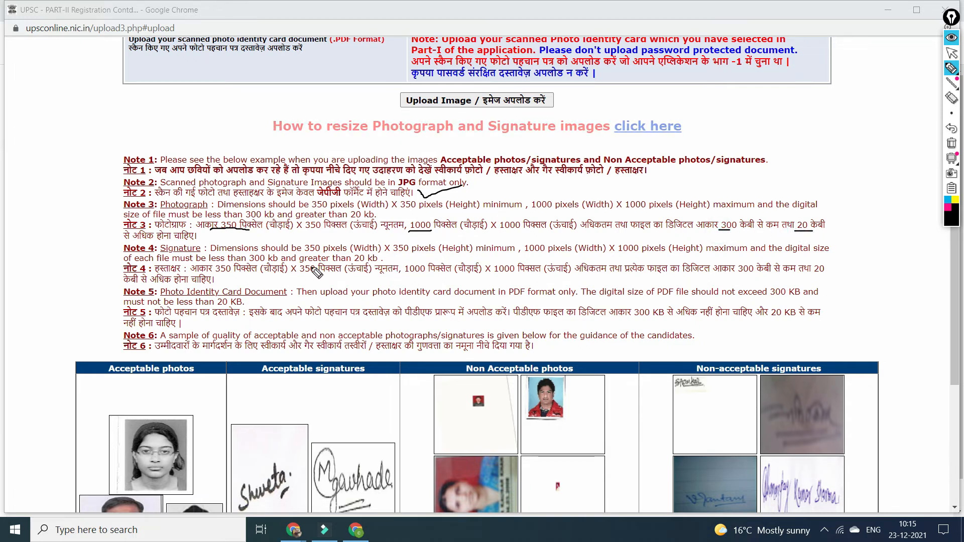
pyautogui.moveTo(217, 275); pyautogui.dragTo(230, 275)
pyautogui.moveTo(409, 277); pyautogui.dragTo(421, 276)
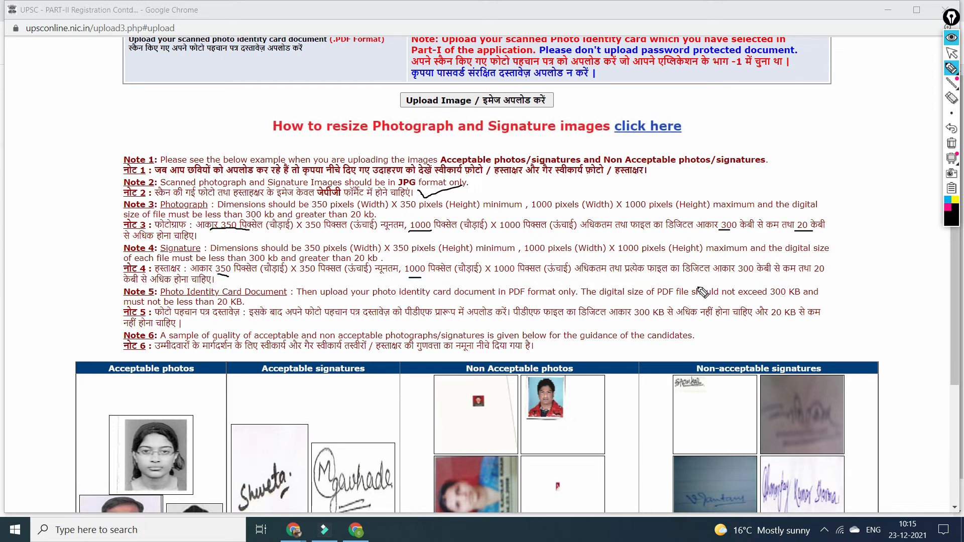
pyautogui.moveTo(735, 276); pyautogui.dragTo(749, 276)
pyautogui.moveTo(810, 276); pyautogui.dragTo(822, 275)
pyautogui.moveTo(766, 298); pyautogui.dragTo(793, 299)
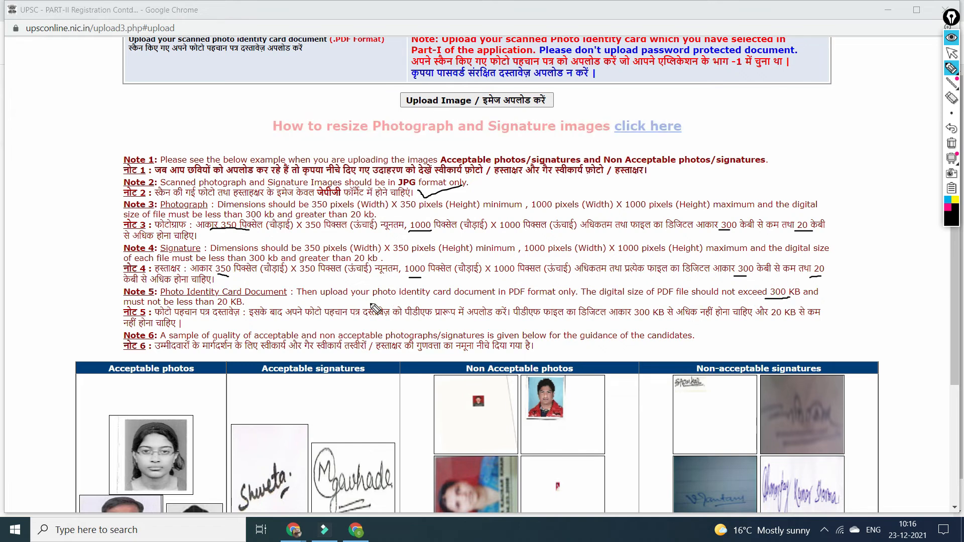
pyautogui.moveTo(88, 293)
pyautogui.mouseDown()
pyautogui.moveTo(90, 304)
pyautogui.moveTo(123, 302)
pyautogui.mouseUp()
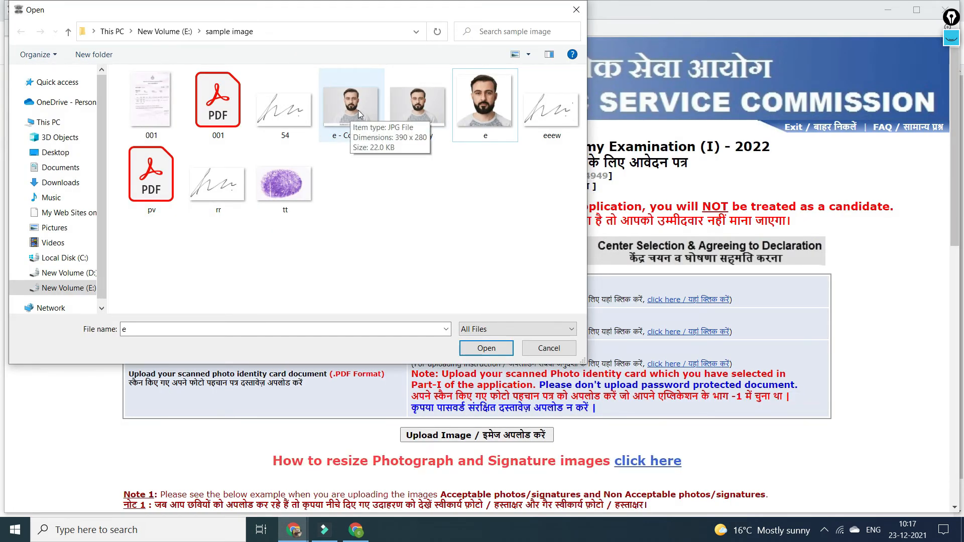
# Attach e.jpg as the photograph and 001.pdf as the identity card, then upload the files.
pyautogui.click(499, 242)
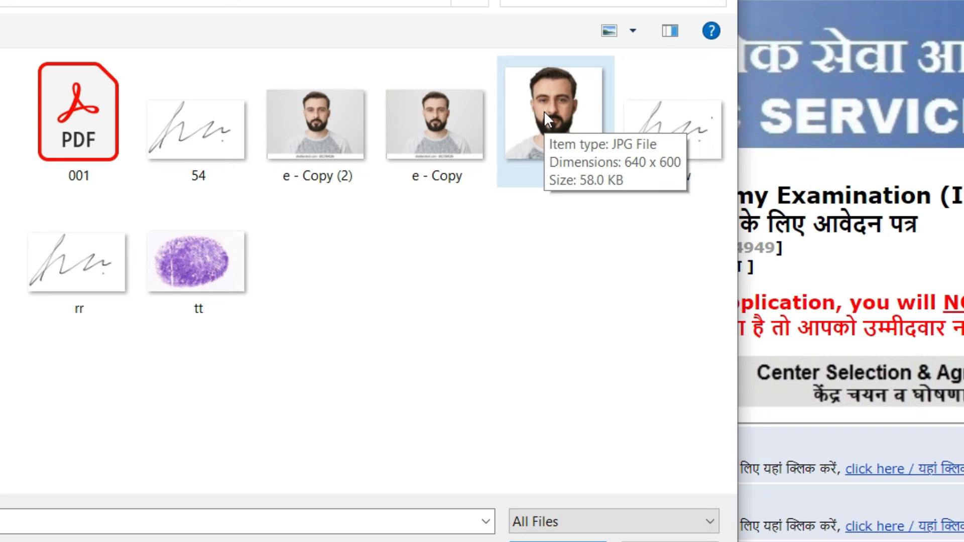
pyautogui.click(556, 541)
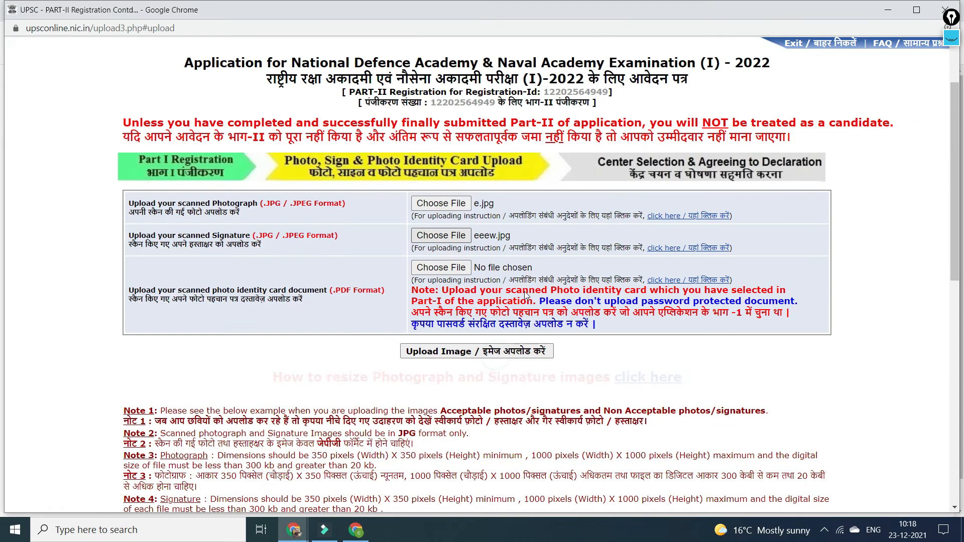
pyautogui.click(442, 206)
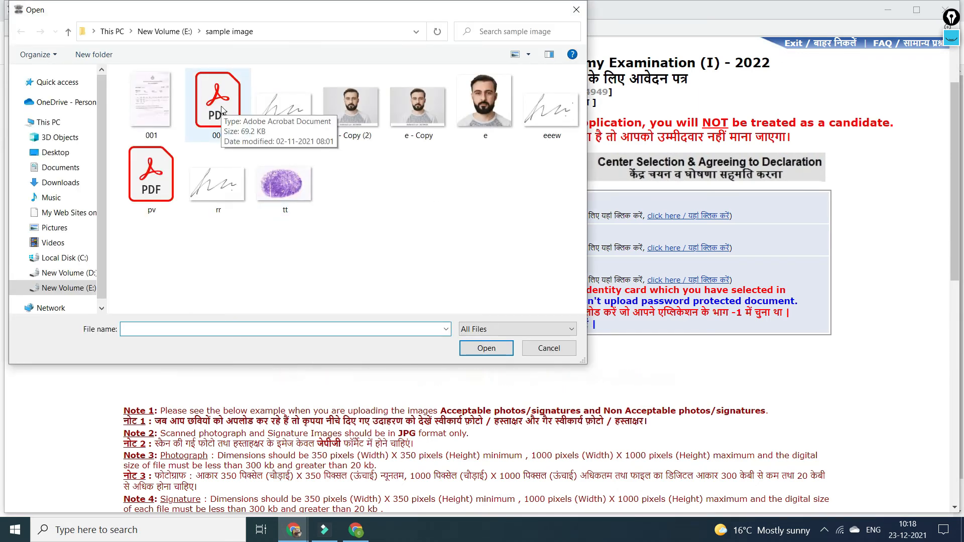
pyautogui.click(222, 110)
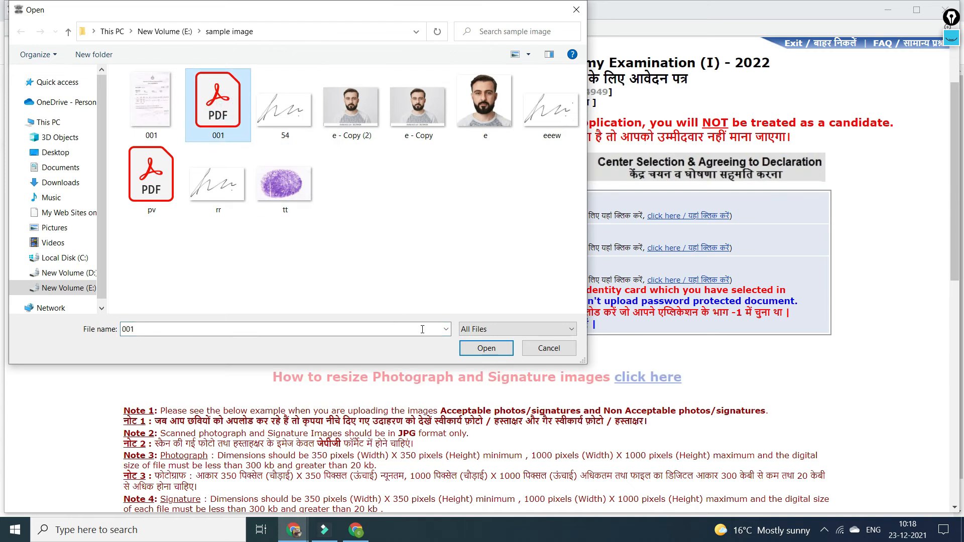
pyautogui.click(485, 348)
pyautogui.scroll(-3, 467, 302)
pyautogui.click(456, 271)
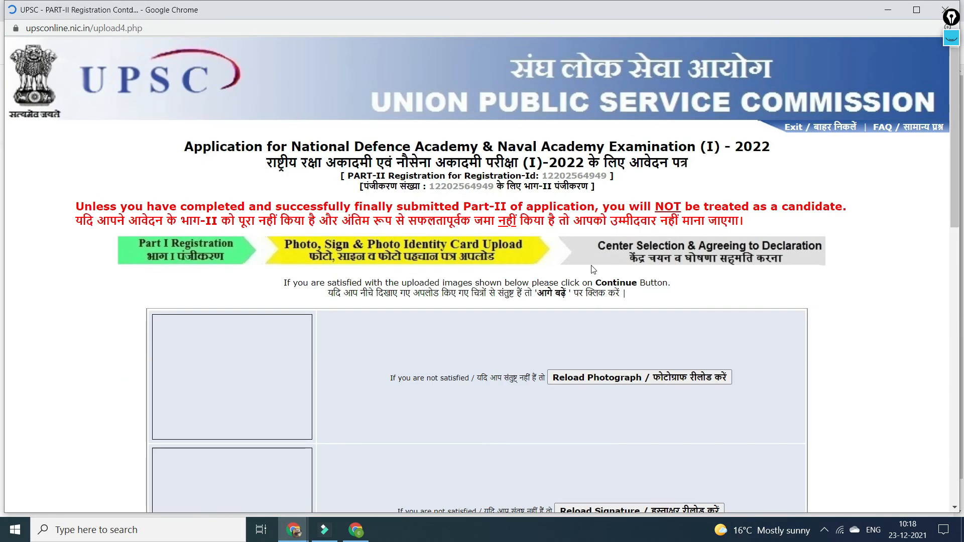
# Review the uploaded photo, signature and ID previews, then continue to Centre Selection.
pyautogui.scroll(-3, 564, 260)
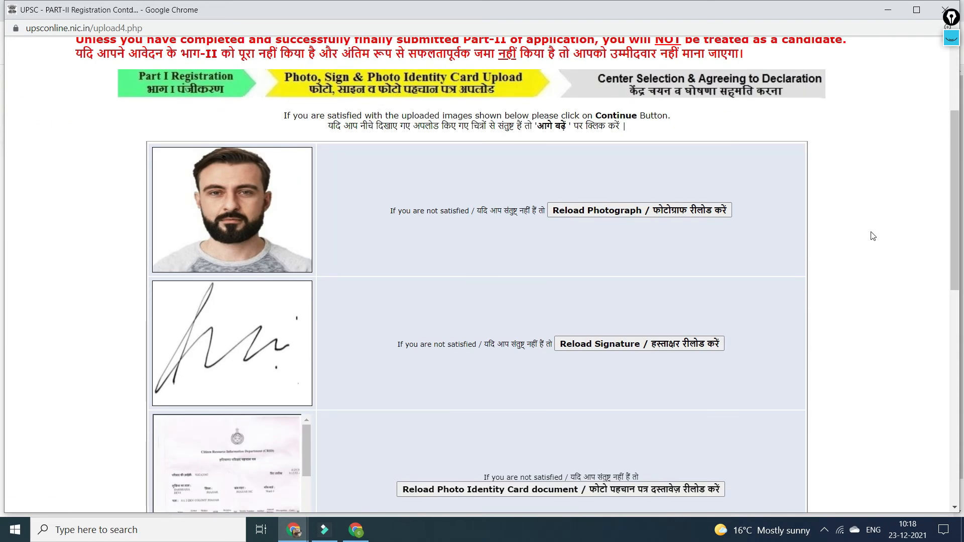
pyautogui.scroll(-10, 564, 260)
pyautogui.scroll(3, 907, 258)
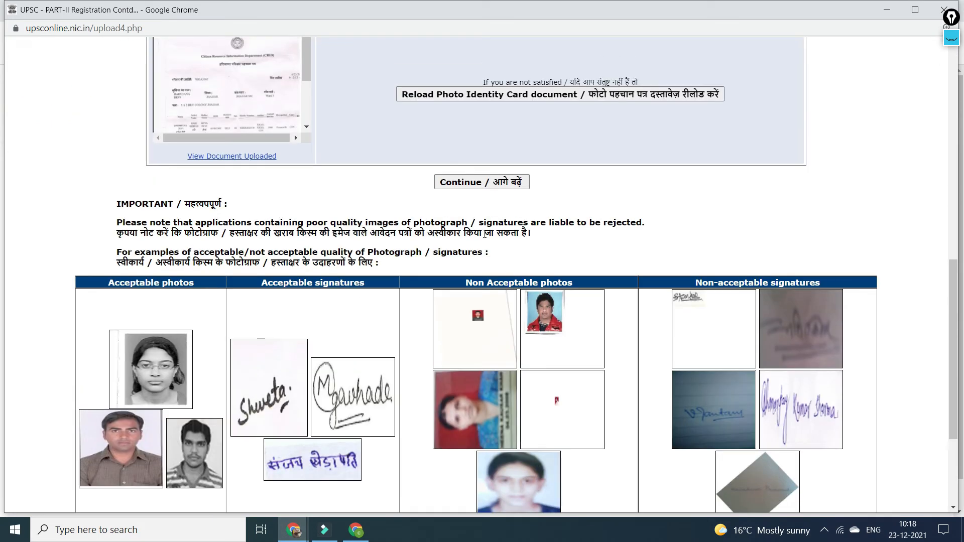
pyautogui.scroll(-2, 485, 100)
pyautogui.click(485, 99)
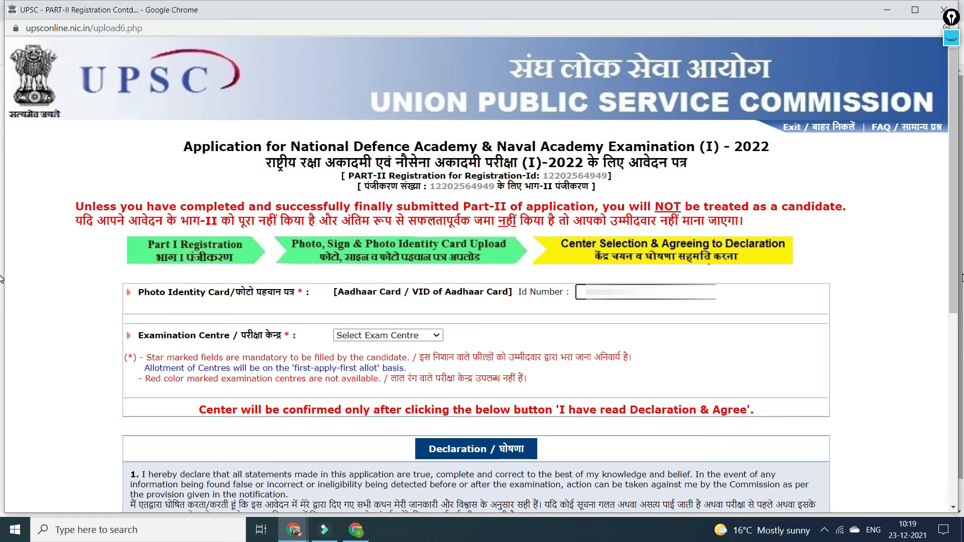
# Paste the Aadhaar number as the ID number, choose an exam centre, and agree to the declaration.
pyautogui.hotkey('ctrl', 'v')
pyautogui.press('Tab')
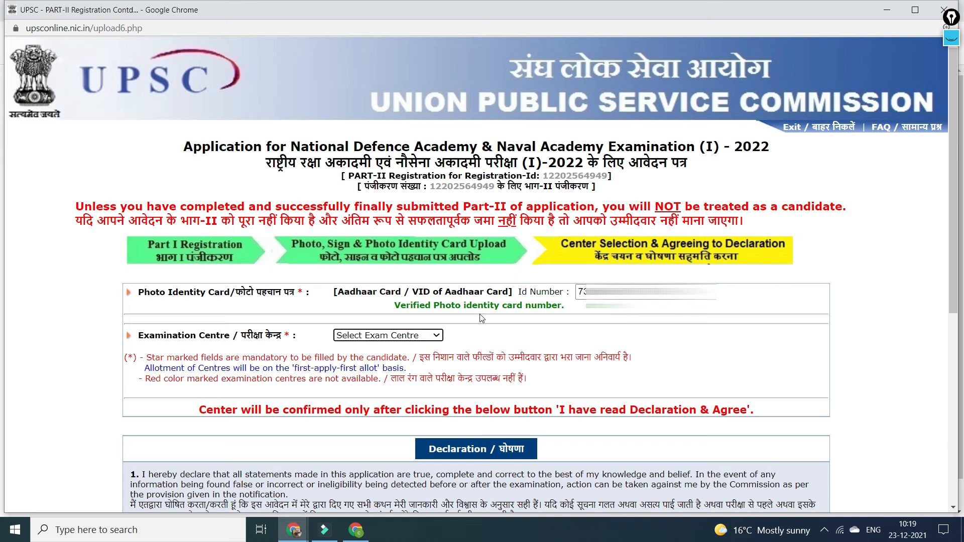
pyautogui.click(399, 340)
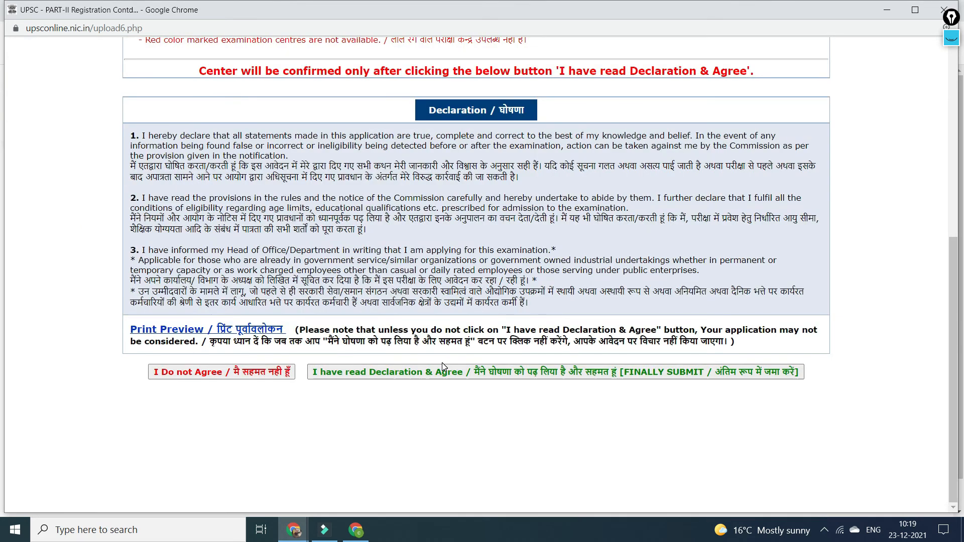
pyautogui.click(443, 373)
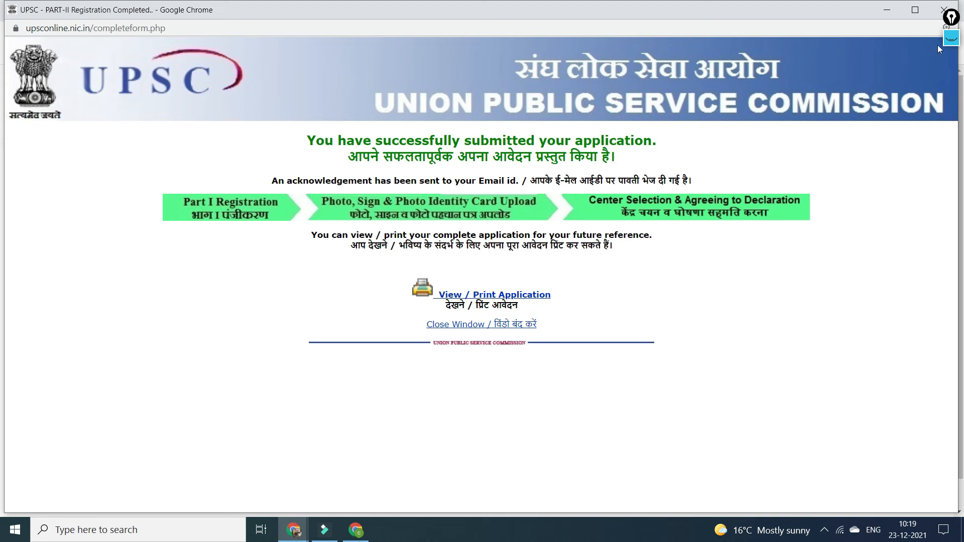
# Tick the three completed stages with the screen pen, clear the marks, and open View / Print Application.
pyautogui.click(951, 37)
pyautogui.moveTo(192, 163); pyautogui.dragTo(221, 165)
pyautogui.moveTo(374, 184); pyautogui.dragTo(425, 170)
pyautogui.moveTo(655, 182)
pyautogui.mouseDown()
pyautogui.moveTo(656, 195)
pyautogui.moveTo(716, 164)
pyautogui.mouseUp()
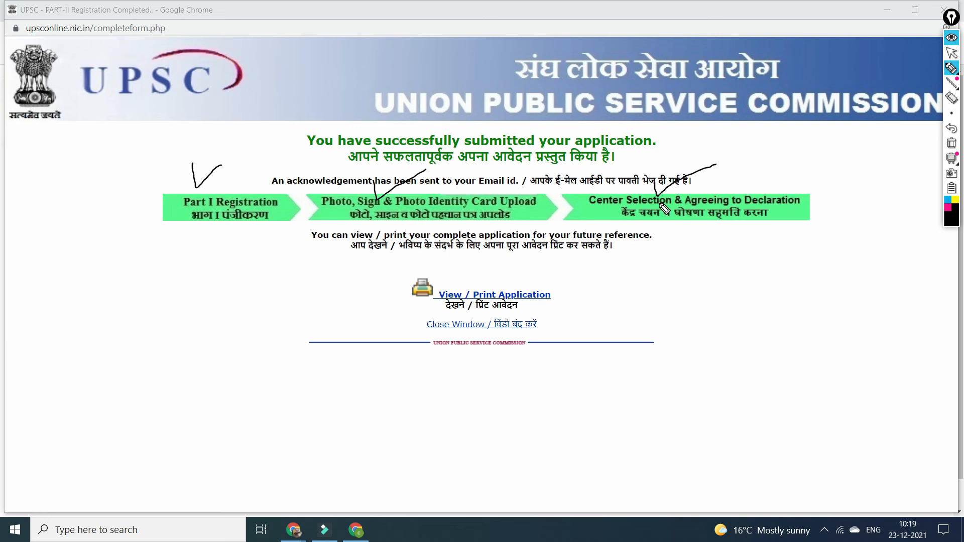
pyautogui.moveTo(532, 273)
pyautogui.mouseDown()
pyautogui.moveTo(534, 282)
pyautogui.moveTo(600, 253)
pyautogui.mouseUp()
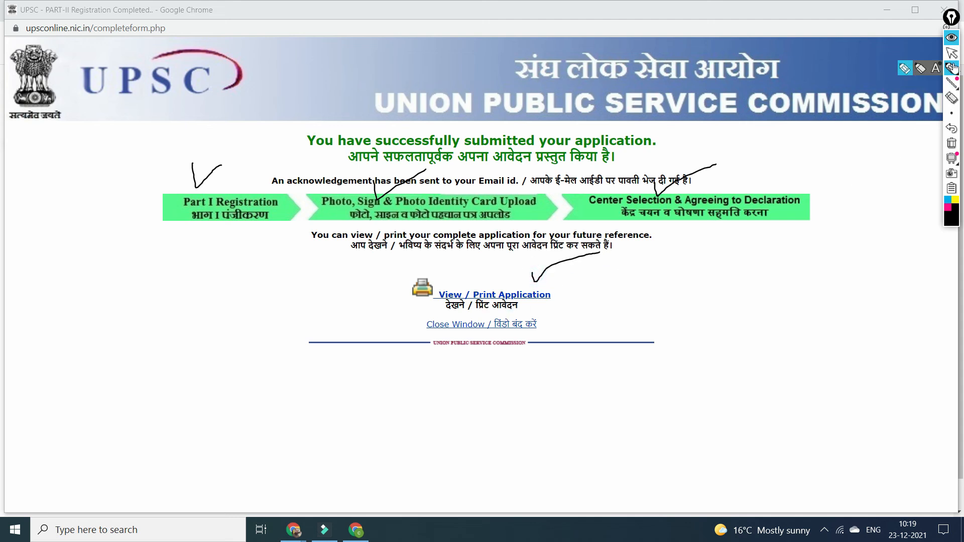
pyautogui.click(952, 38)
pyautogui.click(529, 297)
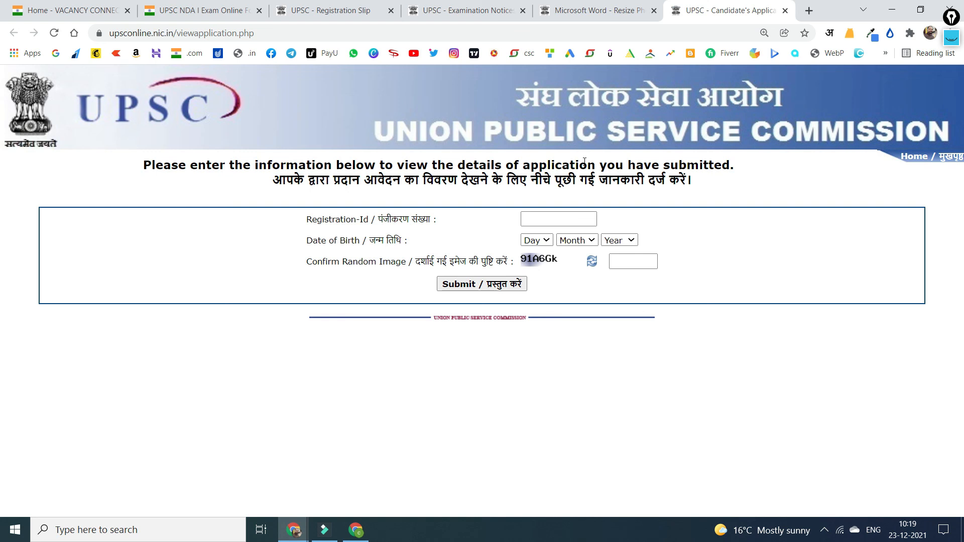
# Place the cursor in the Registration-Id field of the view-application form.
pyautogui.click(573, 219)
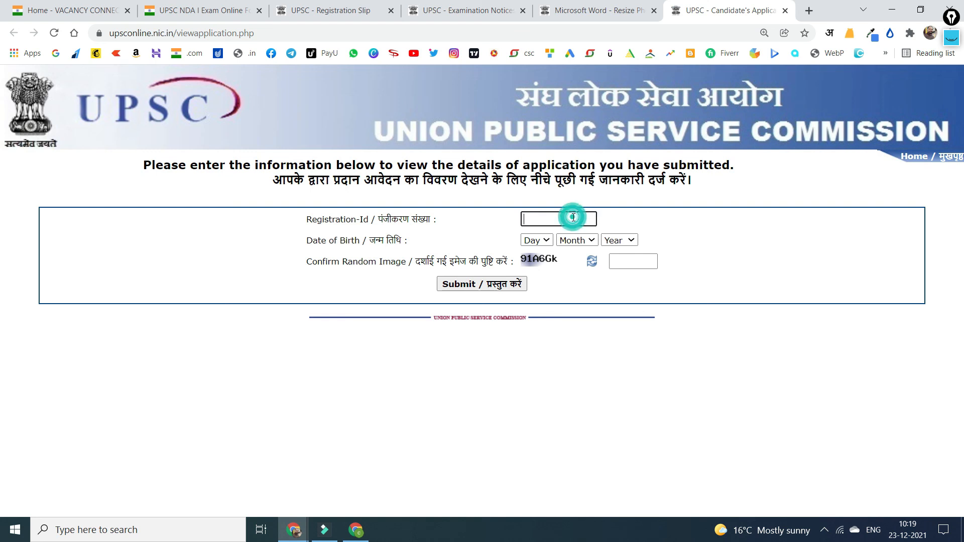